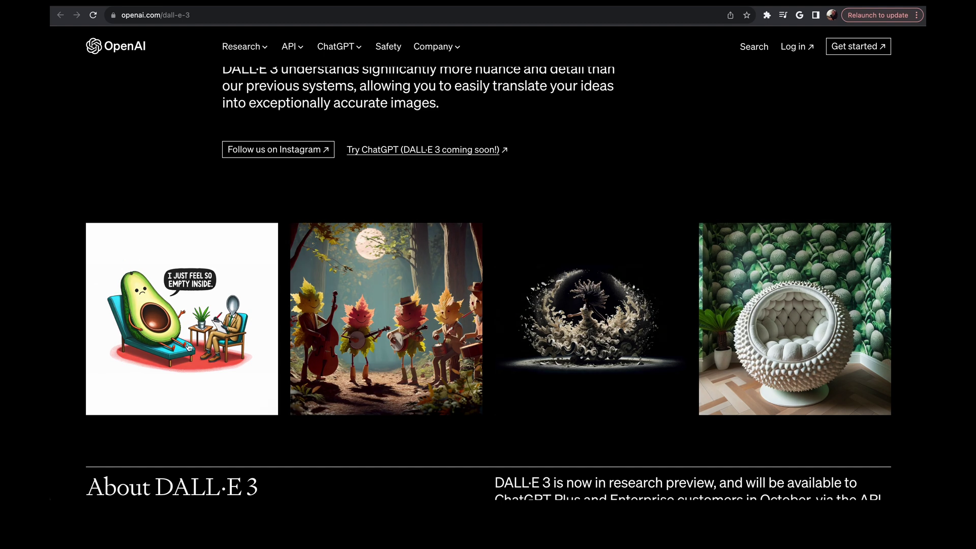
Step: View the avocado therapist and autumn-leaf folk band sample images with their prompts on the DALL·E 3 page
left_click(201, 305)
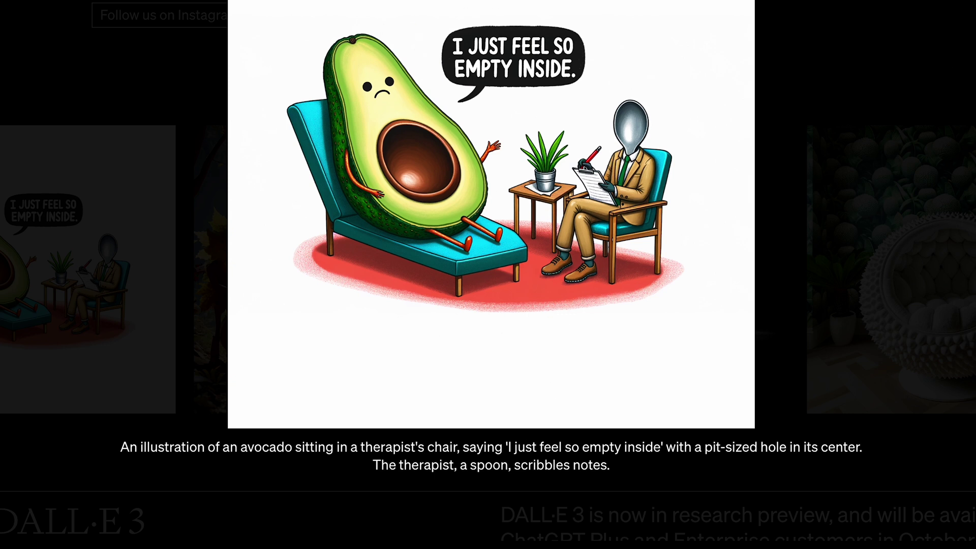
key("Right")
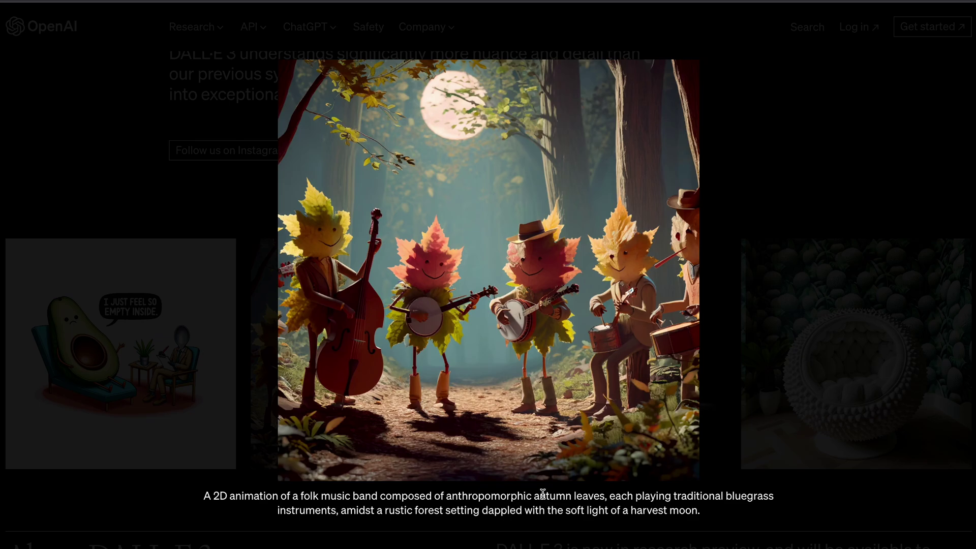
left_click(662, 520)
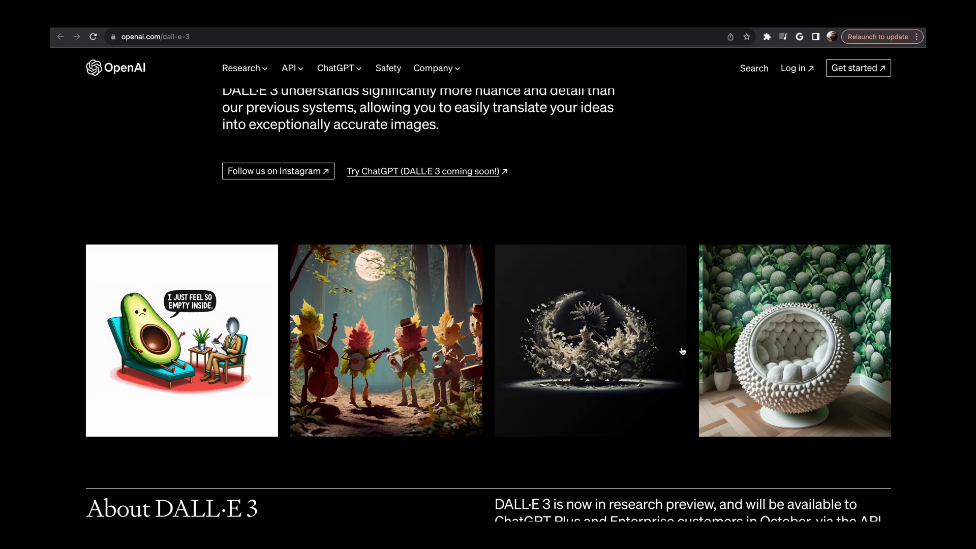
Step: Look through the DALL·E 3 page as far as the Creative control gallery and open the fractured porcelain woman image with its prompt
scroll(682, 351, "down", 6)
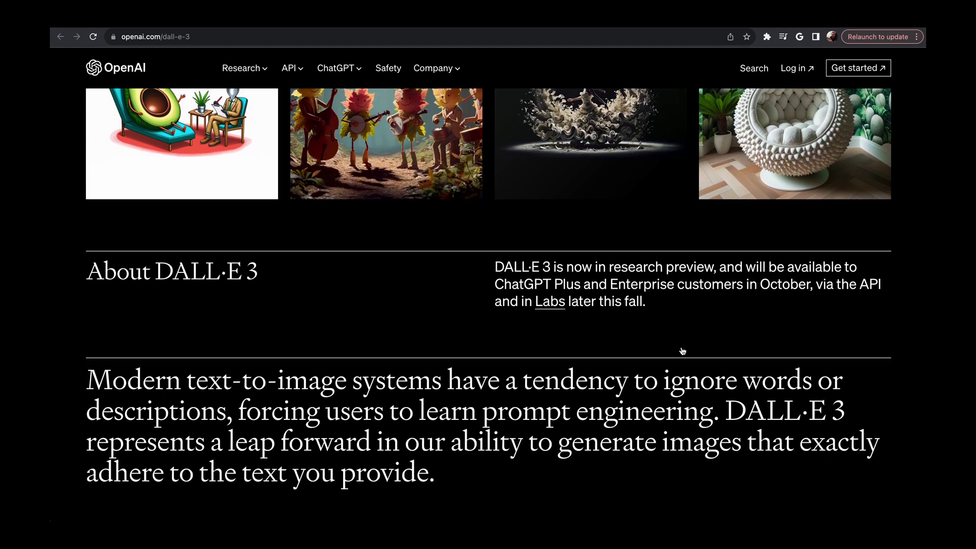
scroll(682, 351, "down", 15)
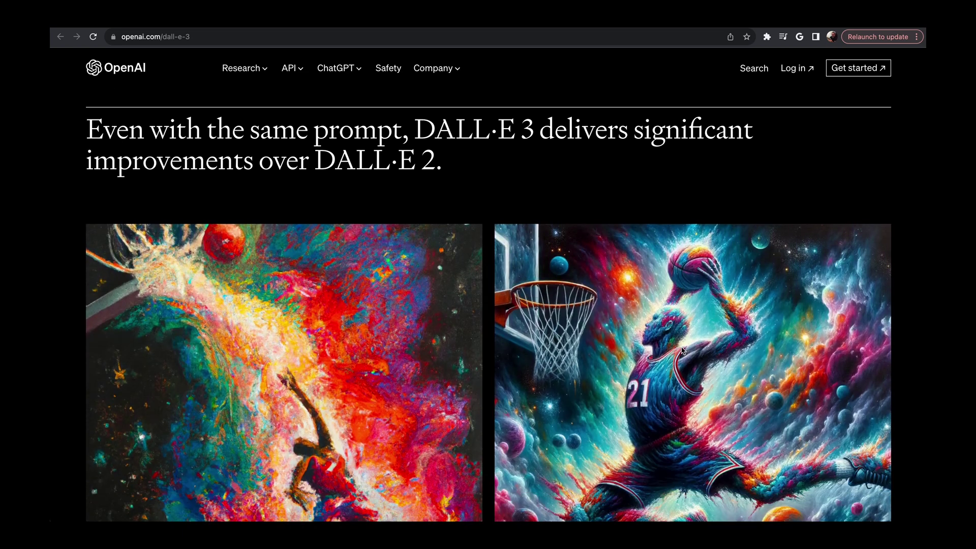
scroll(682, 351, "up", 1)
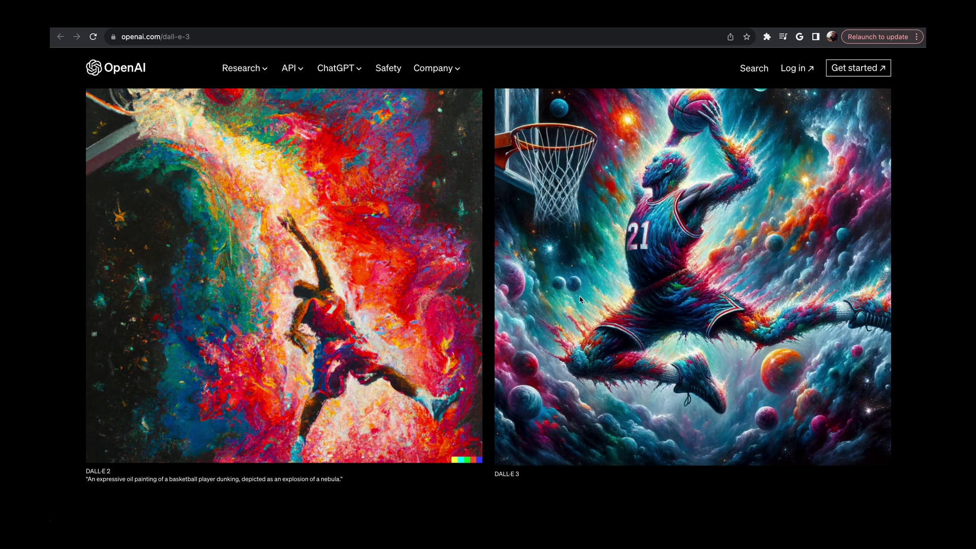
scroll(580, 300, "down", 20)
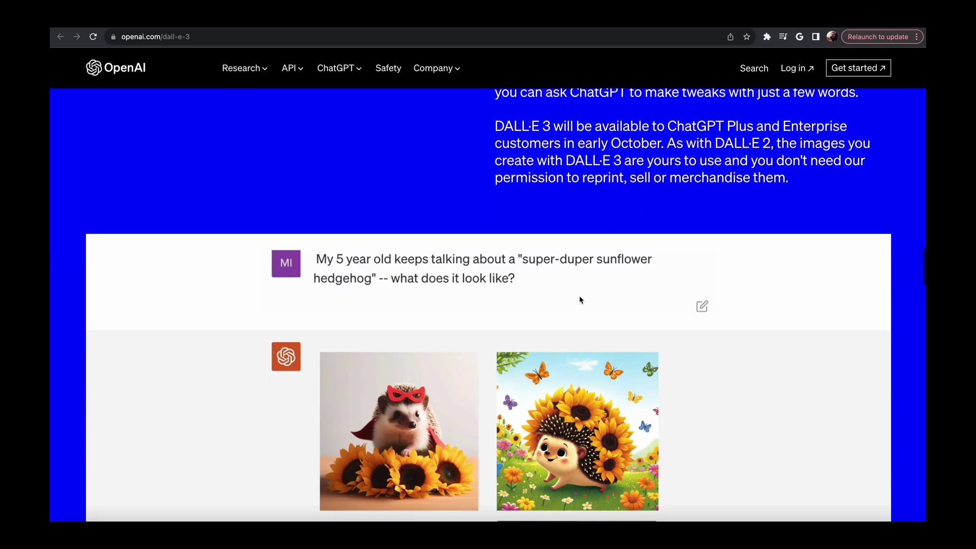
scroll(580, 300, "down", 20)
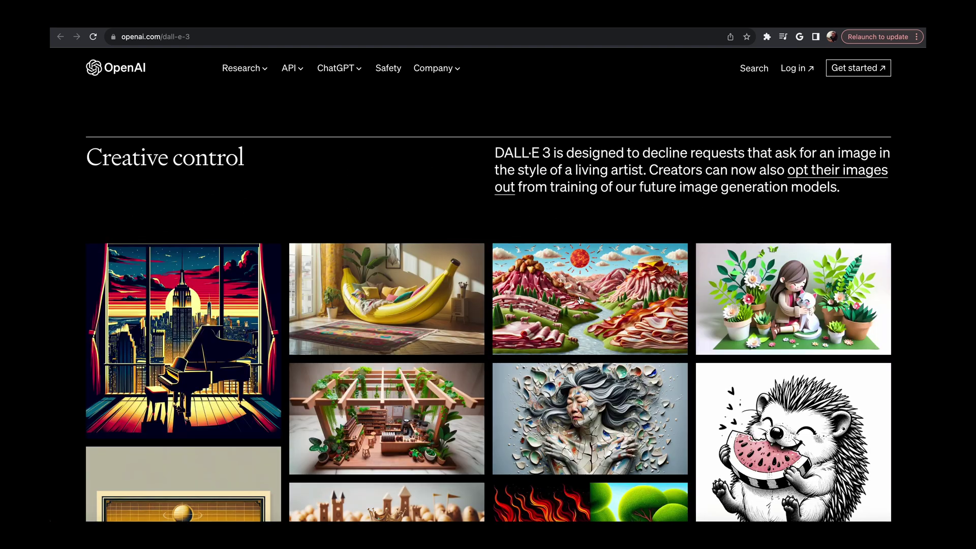
scroll(580, 299, "down", 3)
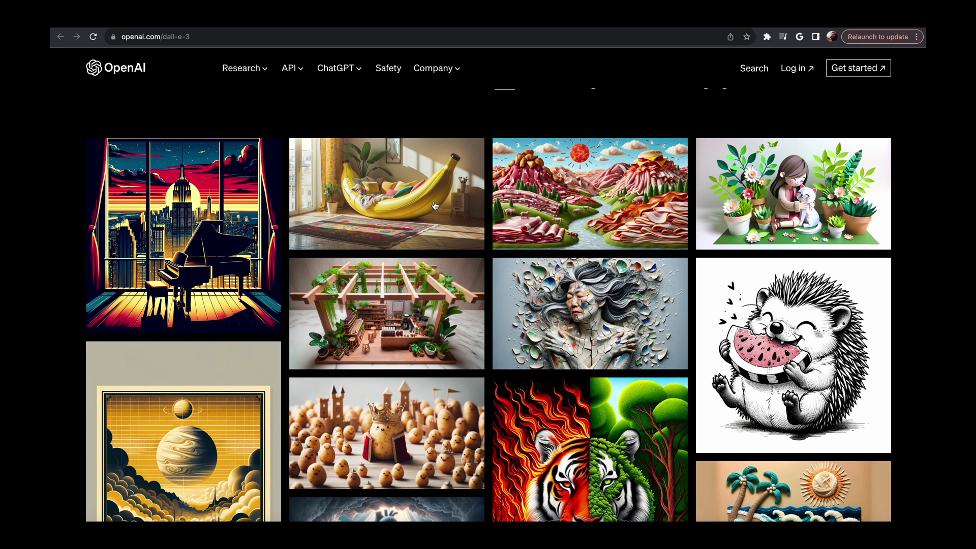
scroll(434, 205, "down", 1)
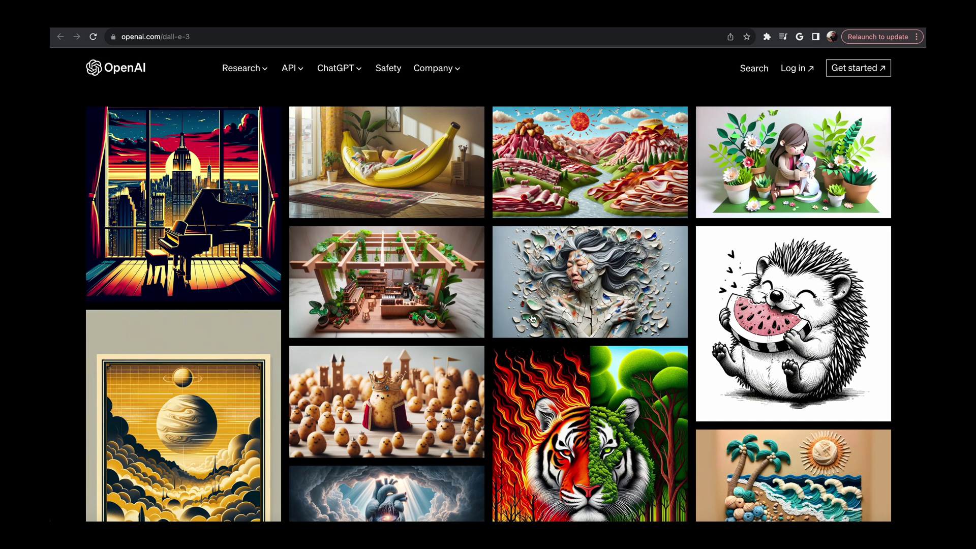
left_click(599, 293)
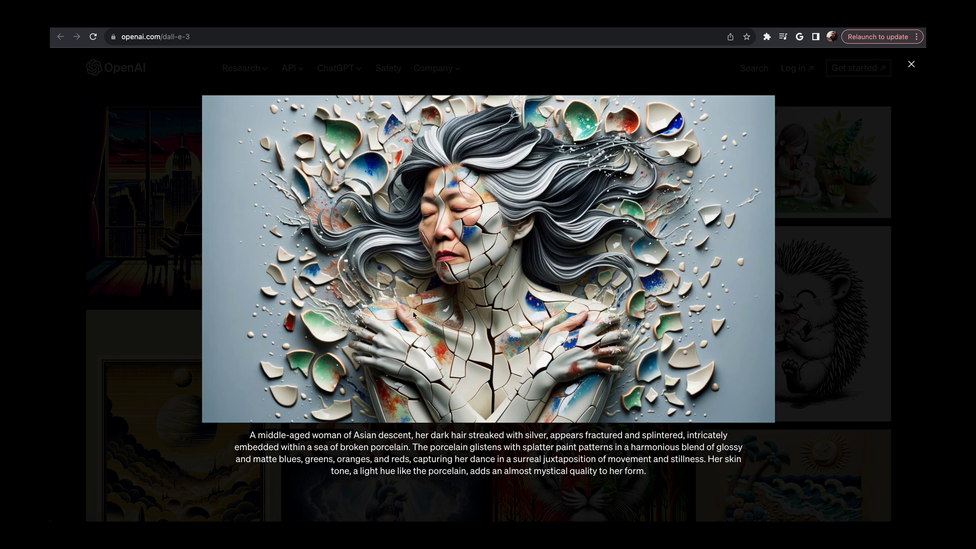
Step: Switch to Discord's Midjourney Bot chat and place its window so the porcelain woman caption in the browser stays readable
key("super+Tab")
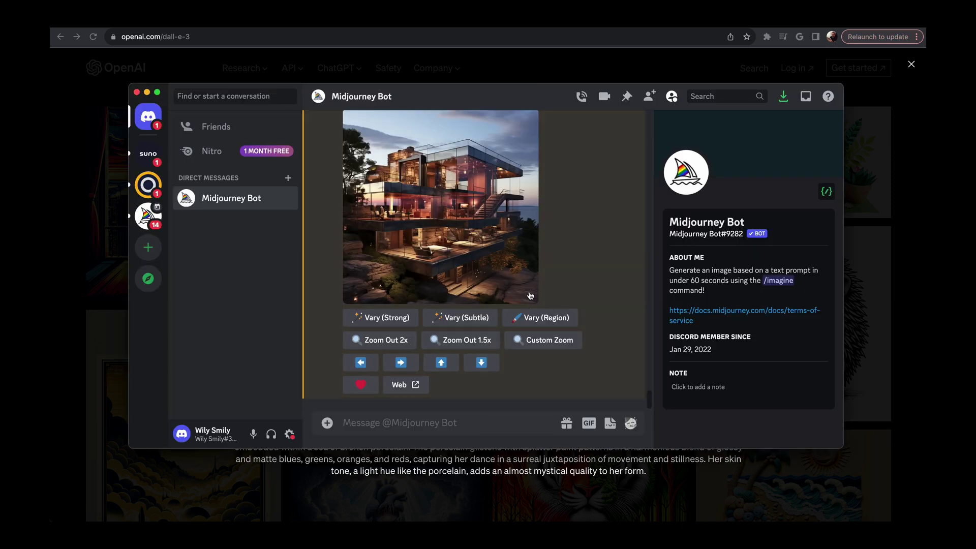
left_click_drag(519, 94, 519, 28)
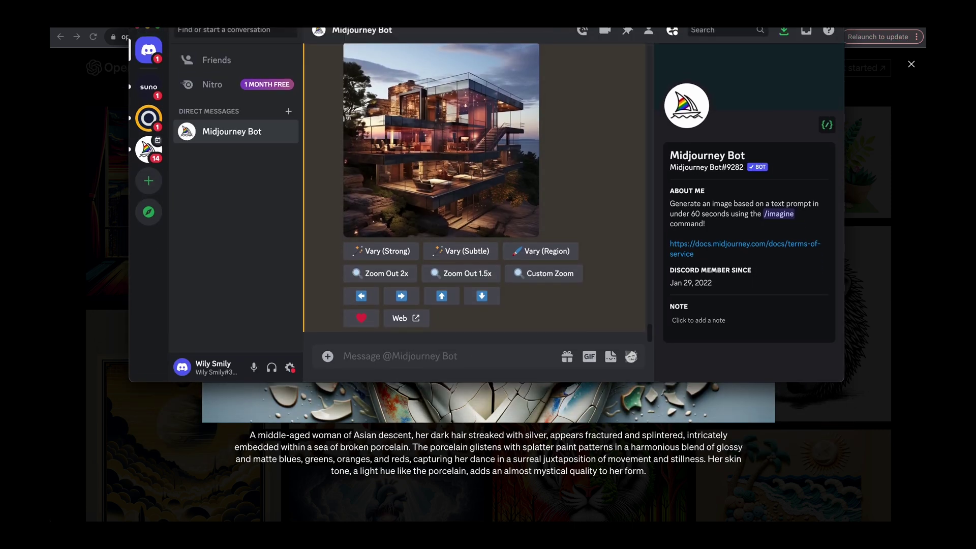
key("super+Tab")
mouse_move(493, 77)
left_mouse_down()
mouse_move(497, 43)
mouse_move(496, 87)
left_mouse_up()
left_click(497, 47)
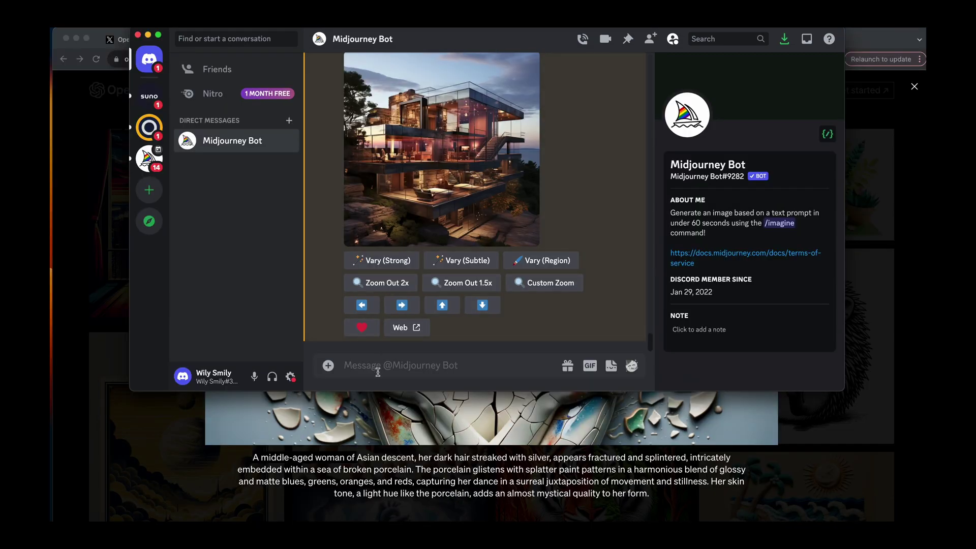
Step: Submit an /imagine prompt reproducing the full porcelain woman caption, from "A middle-aged woman of Asian descent" to "mystical quality to her form."
type("/")
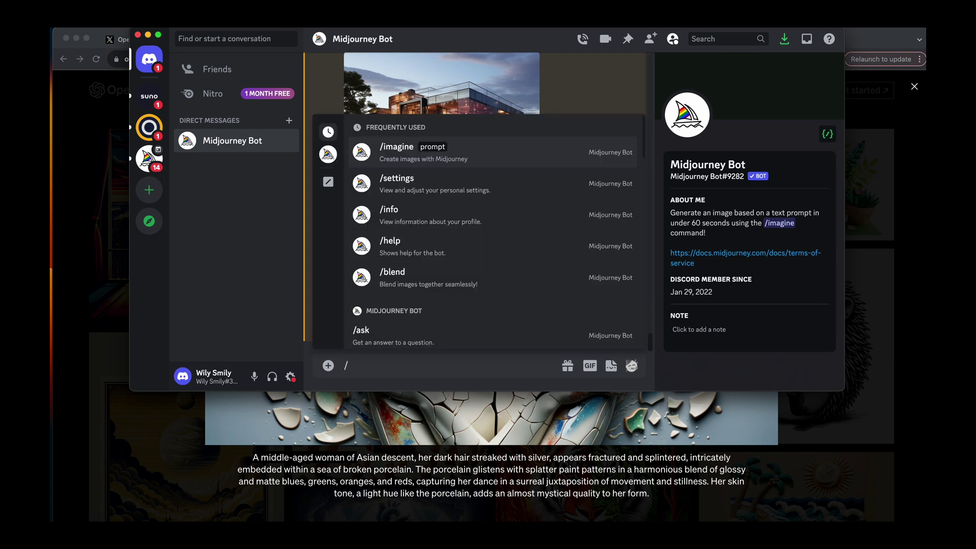
type("imagine")
key("Return")
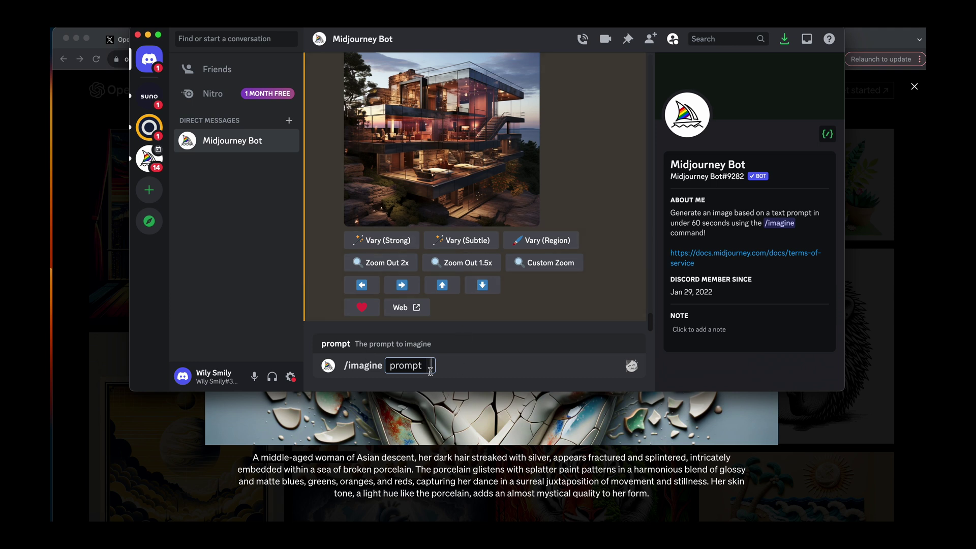
type("A middle-aged wo")
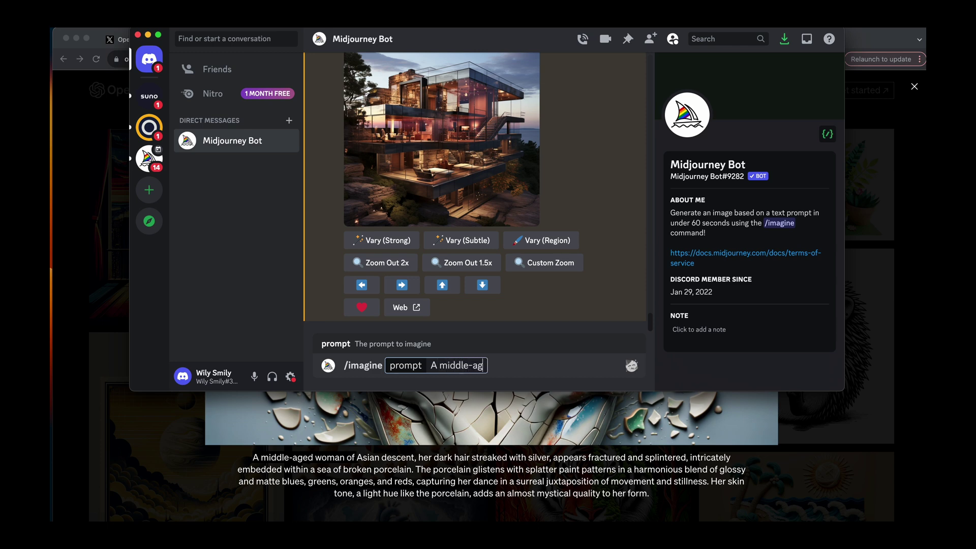
type("man of")
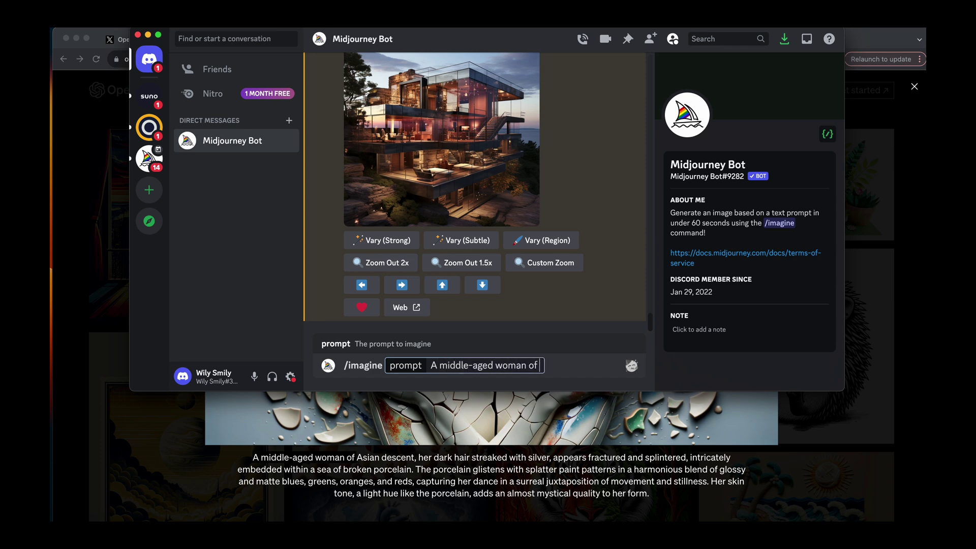
type("o her form.")
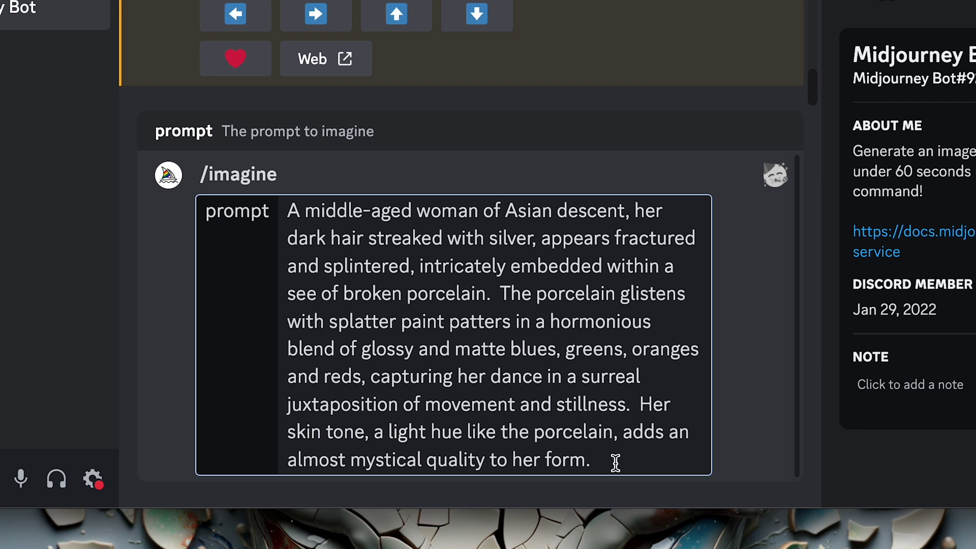
key("Return")
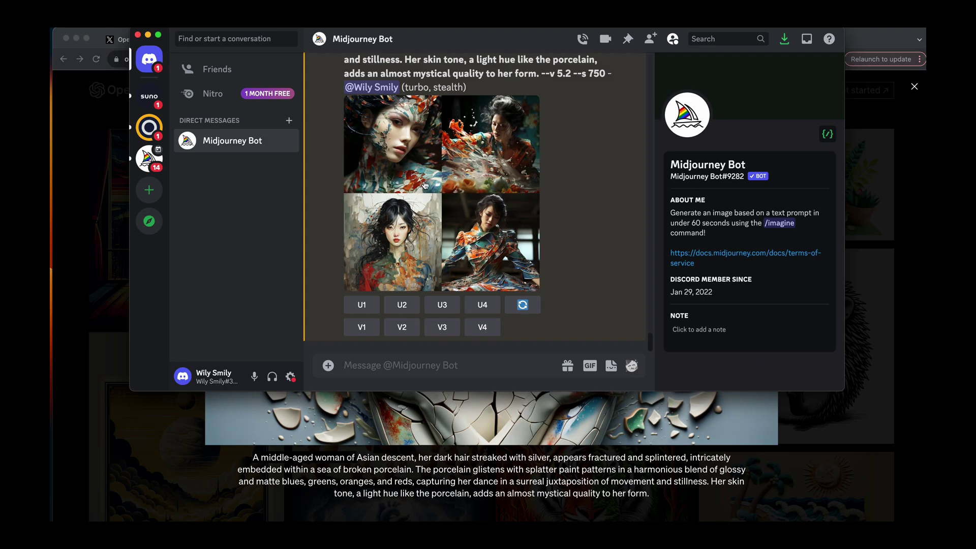
Step: Inspect the generated four-image grid enlarged, and upscale its first image for a closer look
left_click(421, 186)
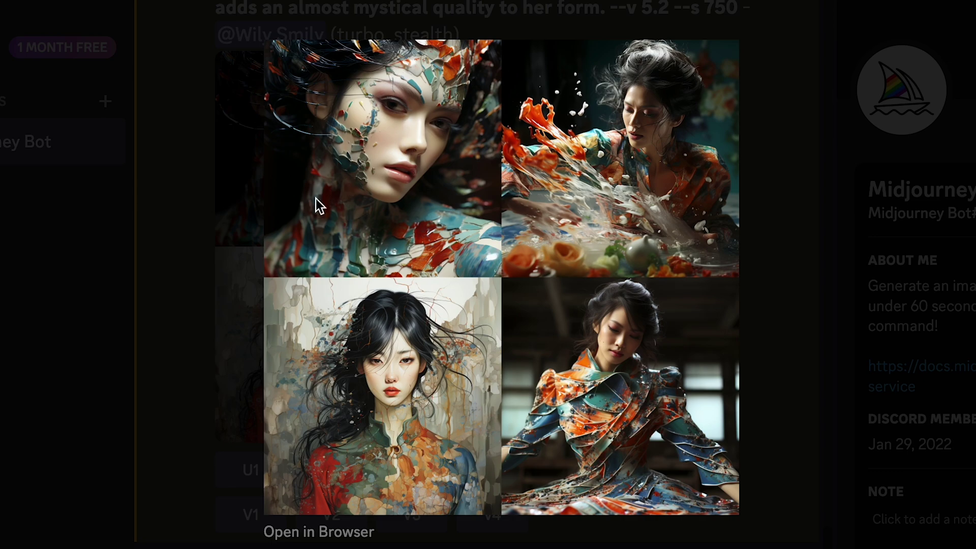
left_click(248, 240)
left_click(252, 474)
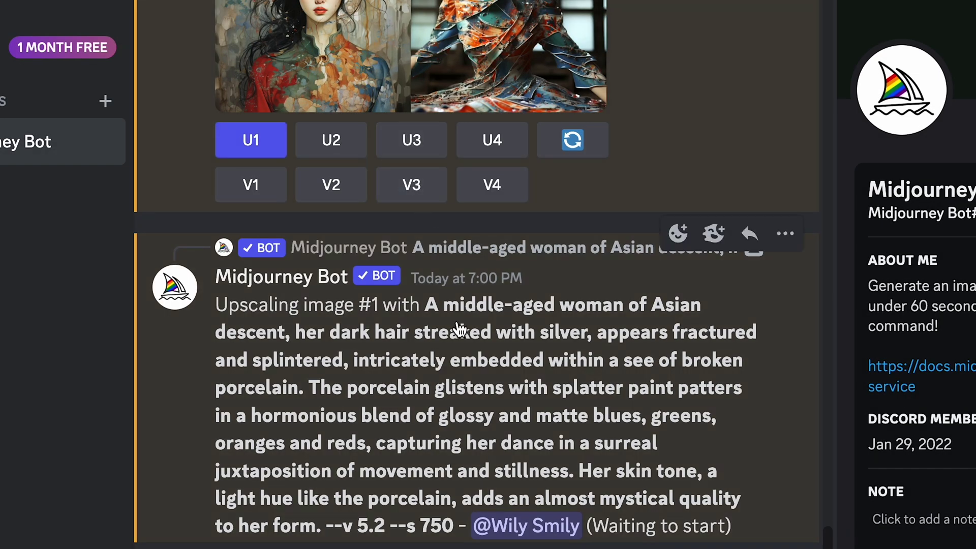
scroll(460, 329, "up", 2)
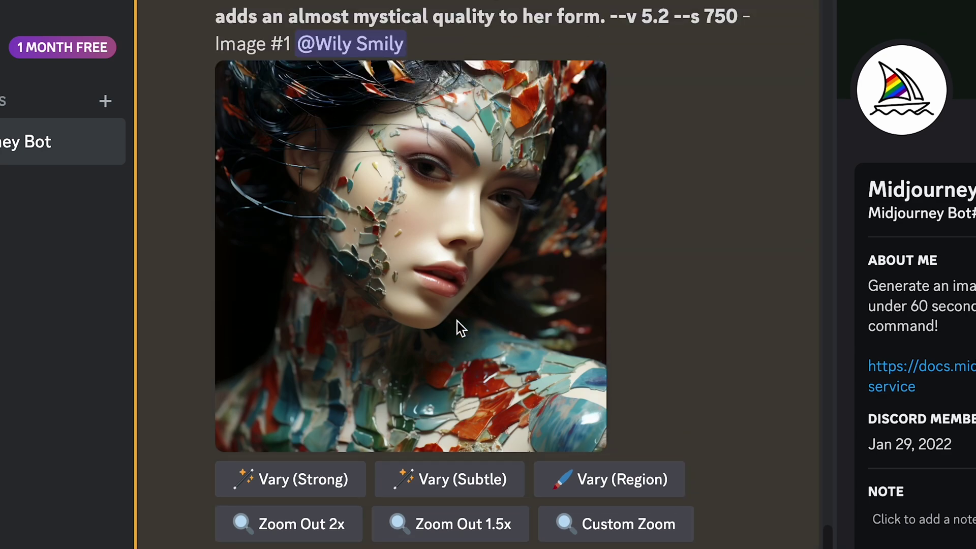
left_click(456, 299)
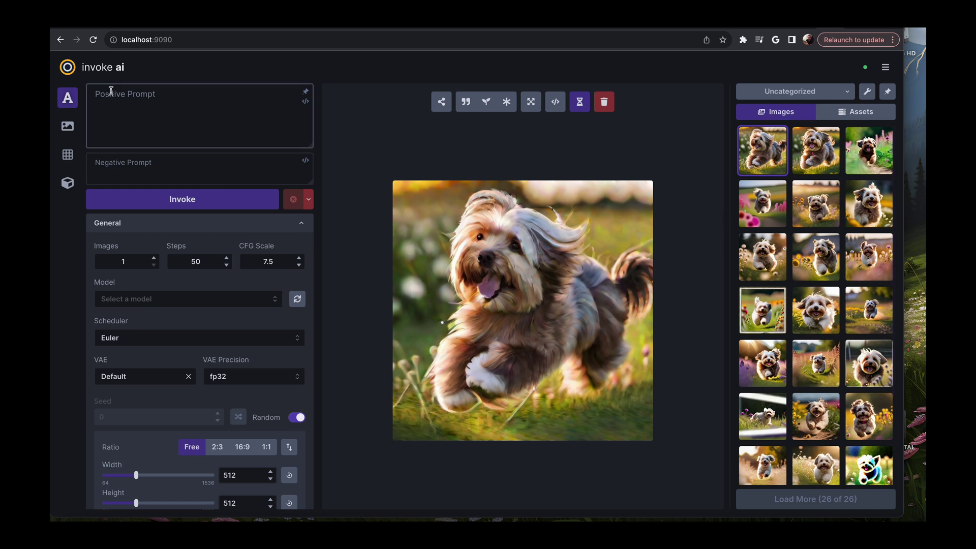
Step: In Invoke AI, paste the porcelain woman prompt and set up stable-diffusion-xl-base-1-0 with DDIM, sdxl-1-0-vae-fix and the stable-diffusion-xl-refiner-1-0 refiner
key("super+v")
scroll(139, 109, "up", 3)
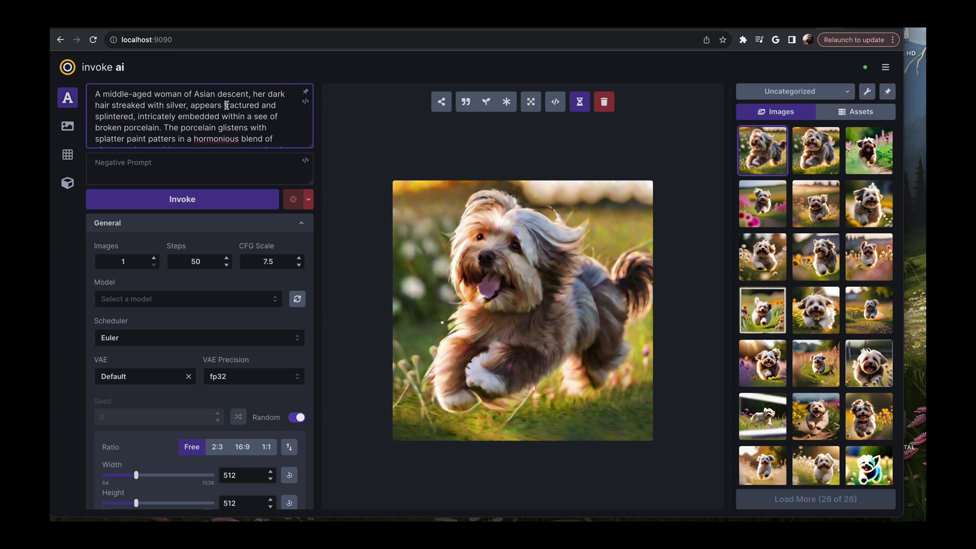
scroll(217, 133, "down", 5)
scroll(217, 133, "up", 5)
scroll(217, 133, "down", 2)
scroll(218, 134, "down", 8)
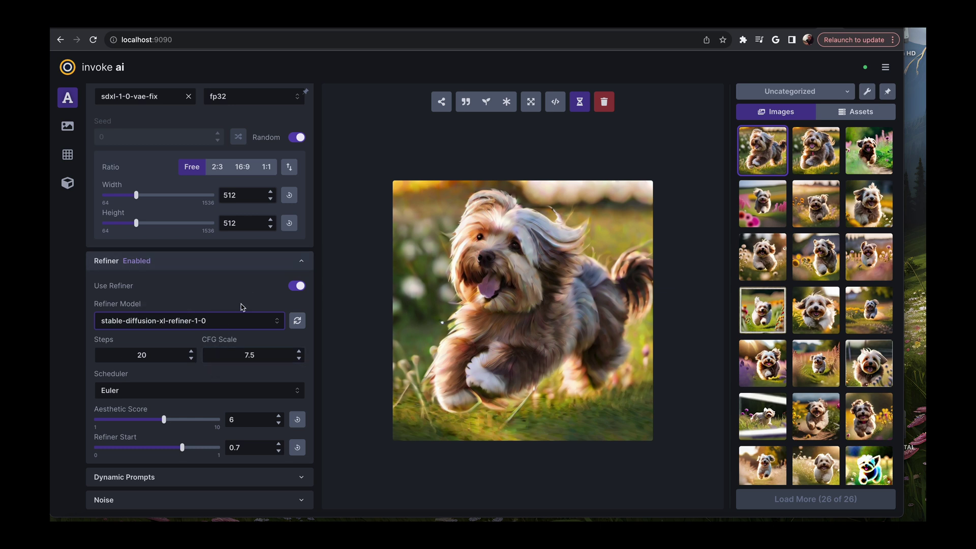
Step: Set the refiner's CFG scale to 12 and start generating the image
double_click(258, 350)
type("12")
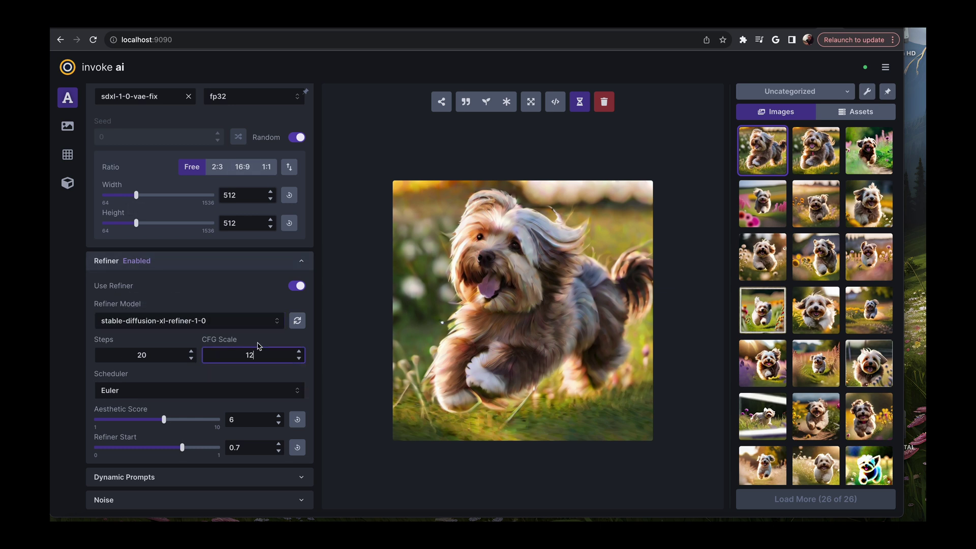
scroll(257, 345, "up", 7)
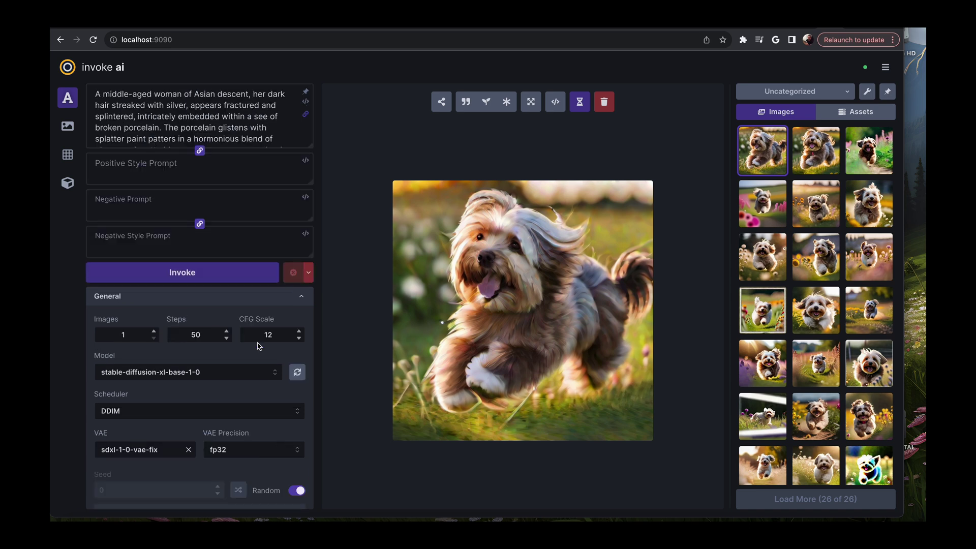
left_click(234, 274)
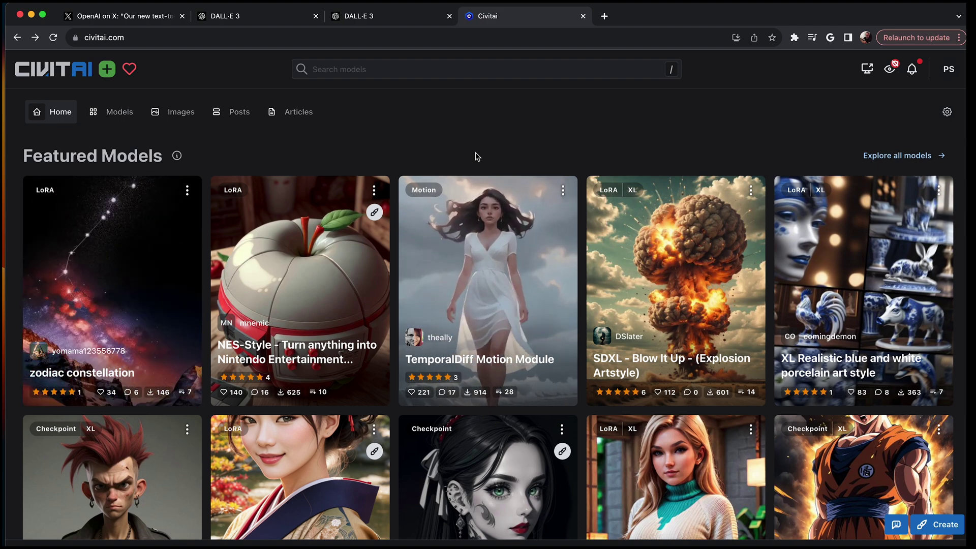
Step: On Civitai, browse the featured models and images, and open the green smoky eye image to read its full generation prompt
scroll(477, 156, "down", 3)
scroll(476, 156, "down", 5)
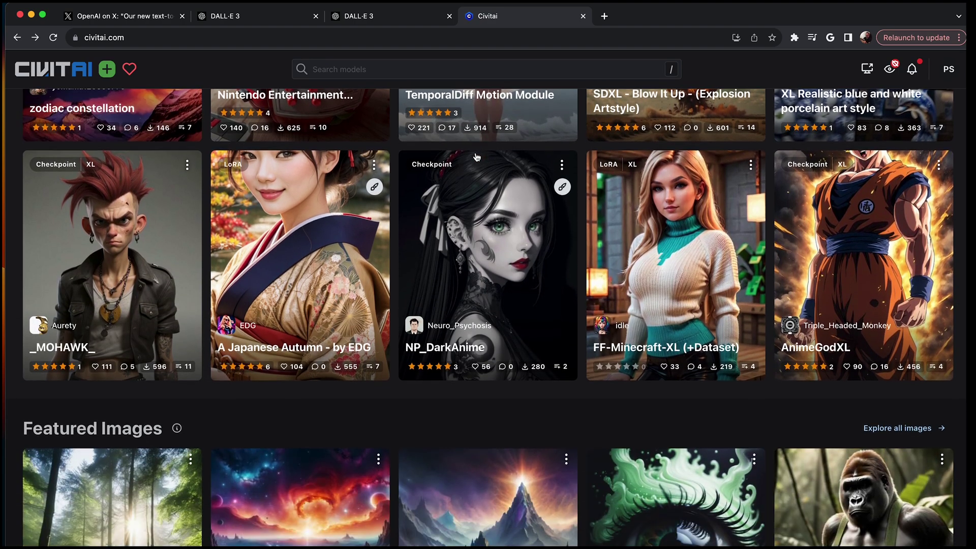
scroll(477, 157, "down", 3)
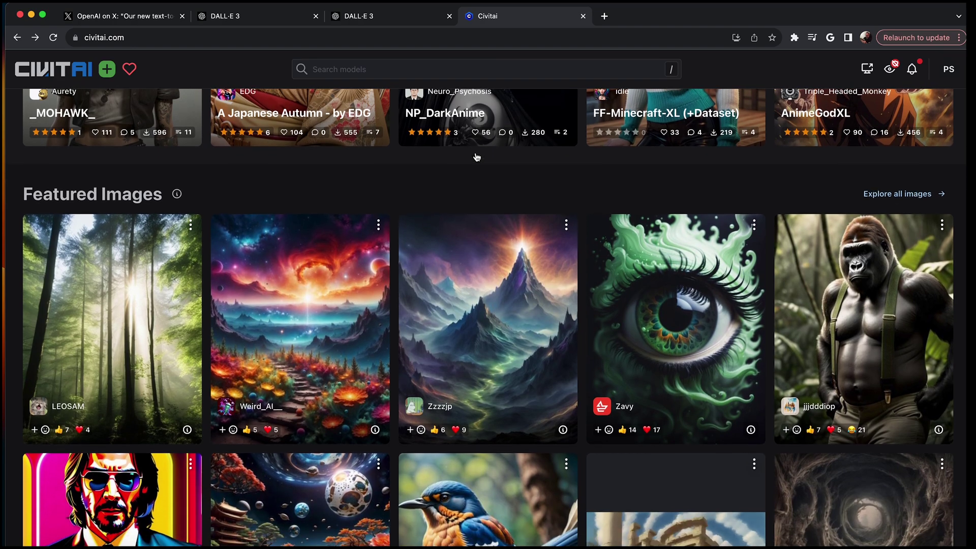
scroll(477, 157, "down", 2)
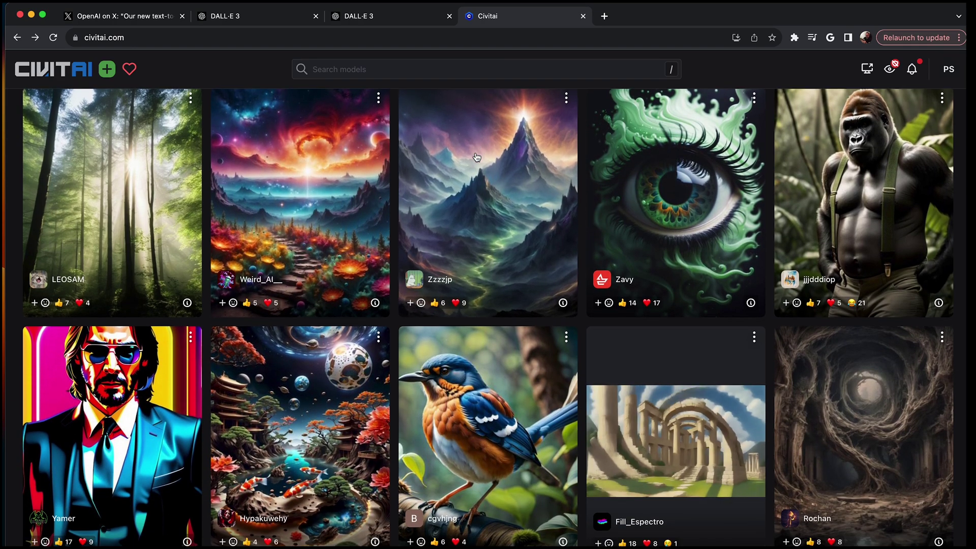
scroll(476, 157, "up", 2)
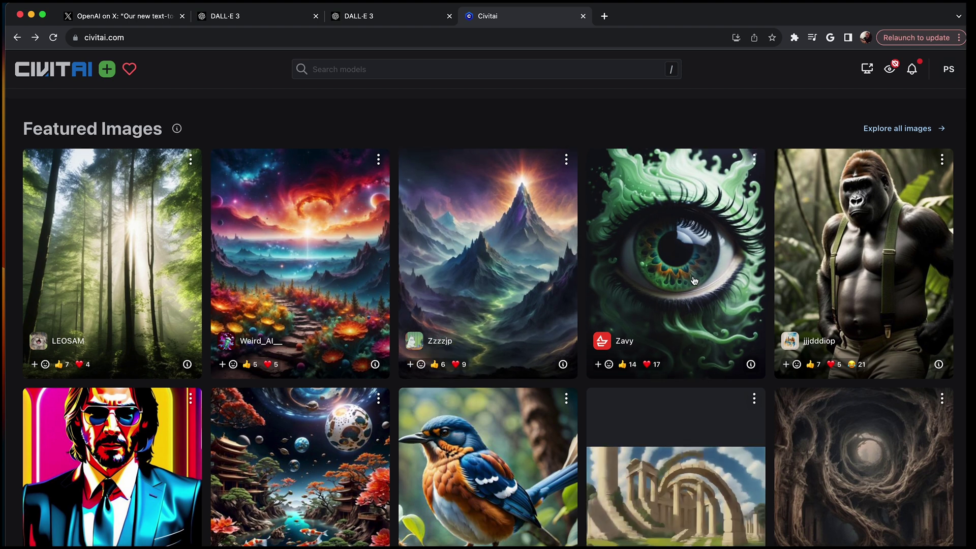
left_click(664, 278)
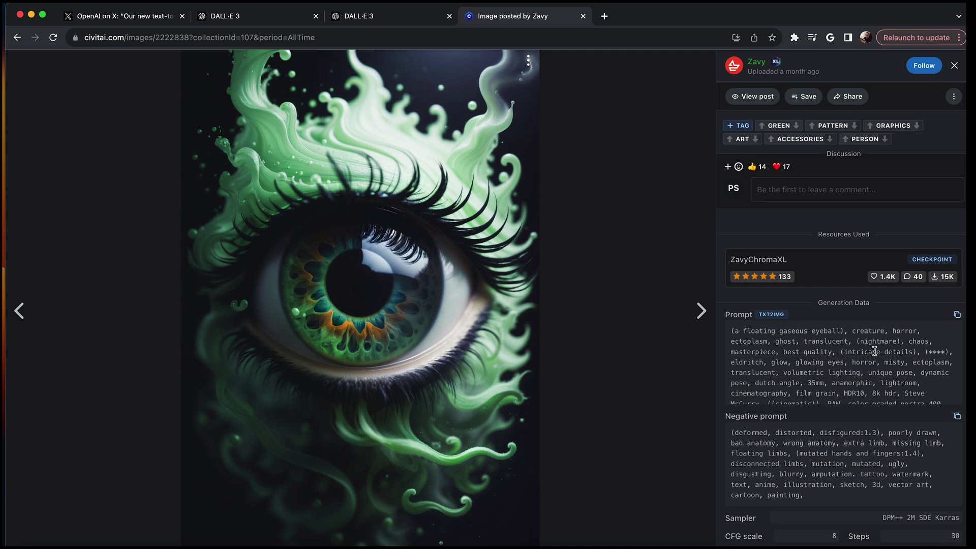
scroll(836, 369, "down", 2)
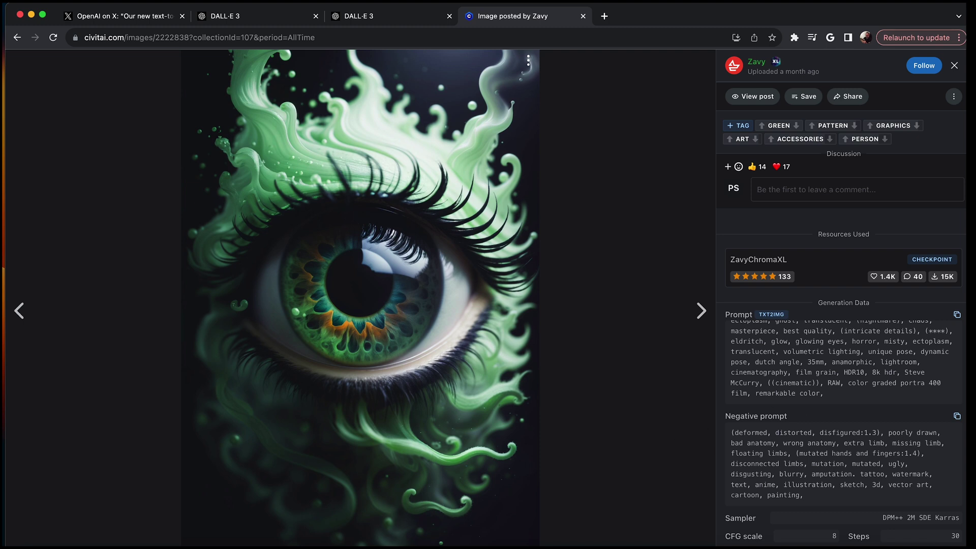
Step: Read through the full generation prompt and negative prompt of the green smoky eye image
scroll(813, 361, "up", 2)
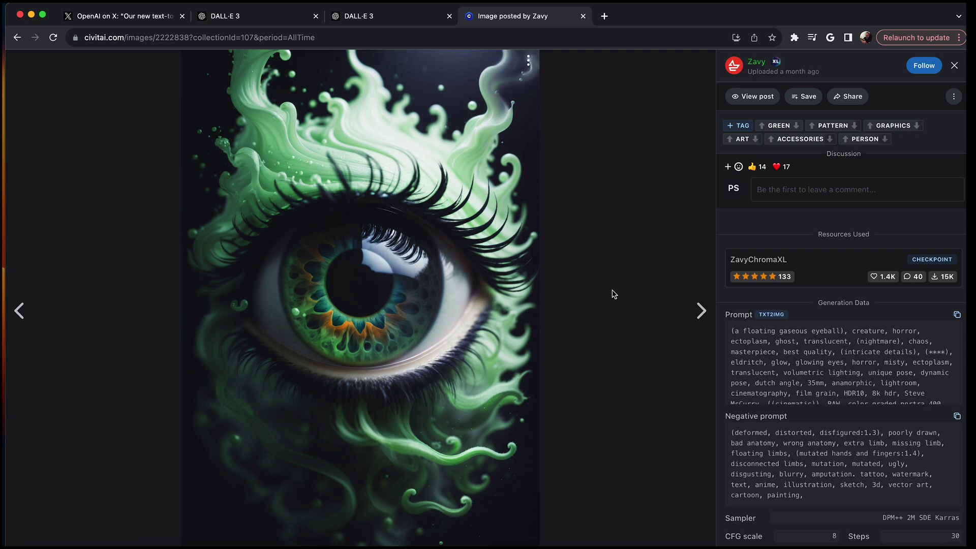
scroll(799, 371, "down", 2)
scroll(798, 371, "up", 2)
scroll(818, 362, "down", 1)
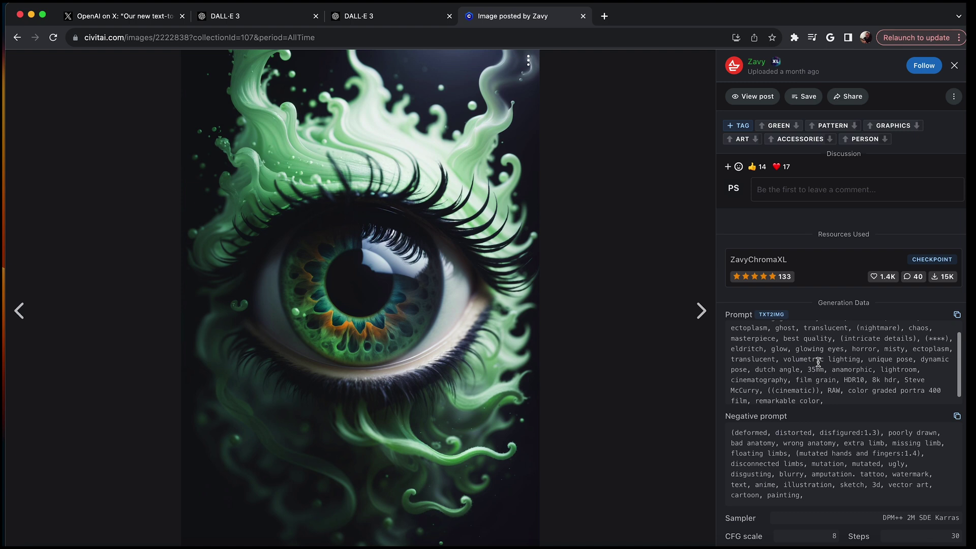
scroll(818, 362, "up", 1)
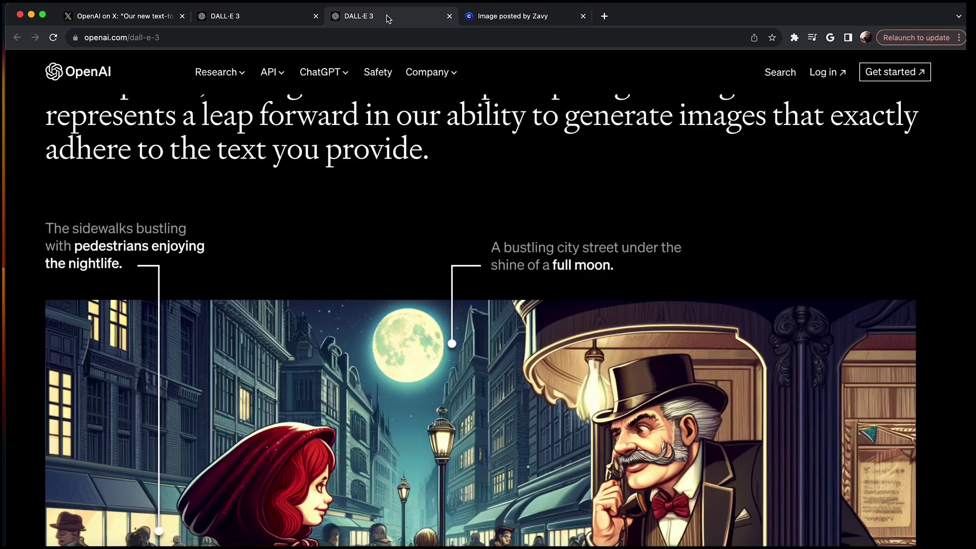
Step: Compare OpenAI's DALL·E 3 porcelain woman sample with the green smoky eye image on Civitai
left_click(385, 18)
key("ctrl+shift+Tab")
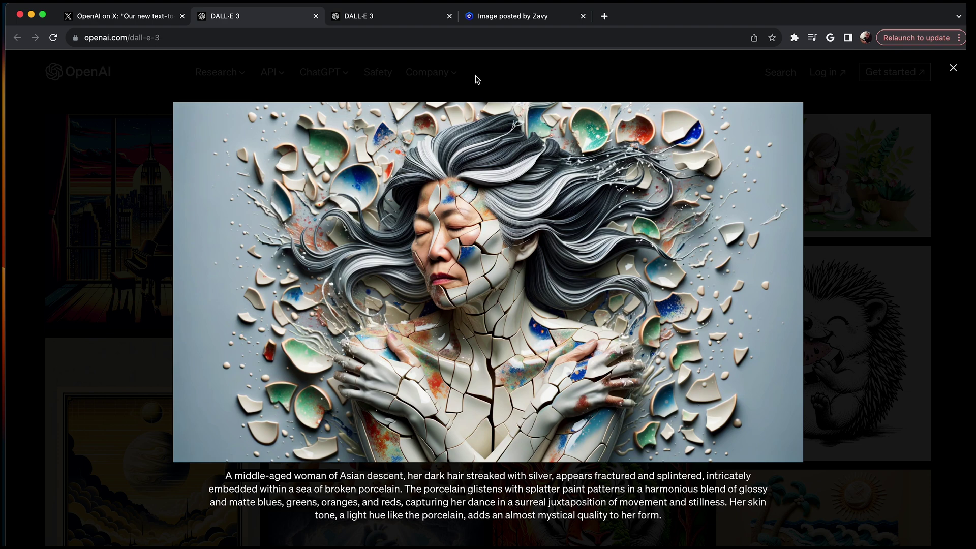
left_click(504, 22)
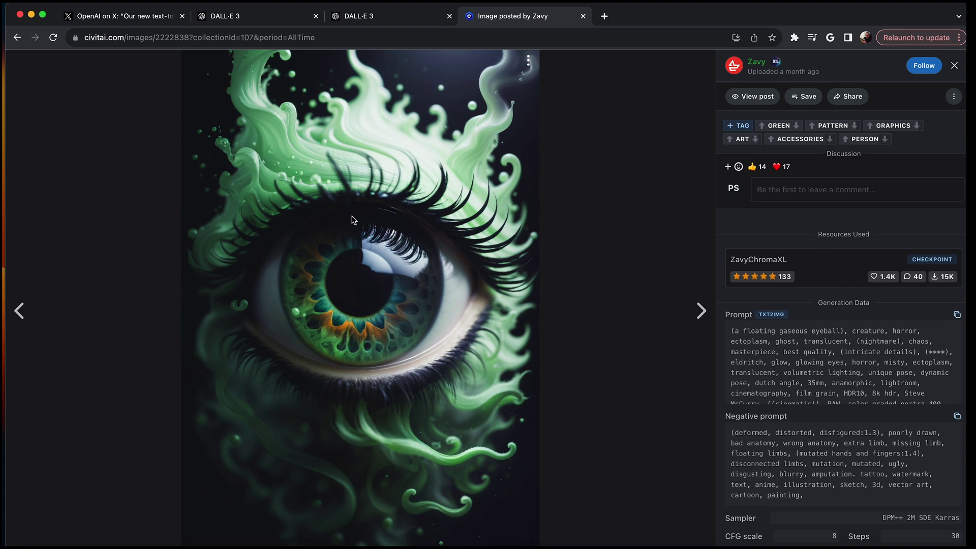
left_click(366, 19)
left_click(295, 18)
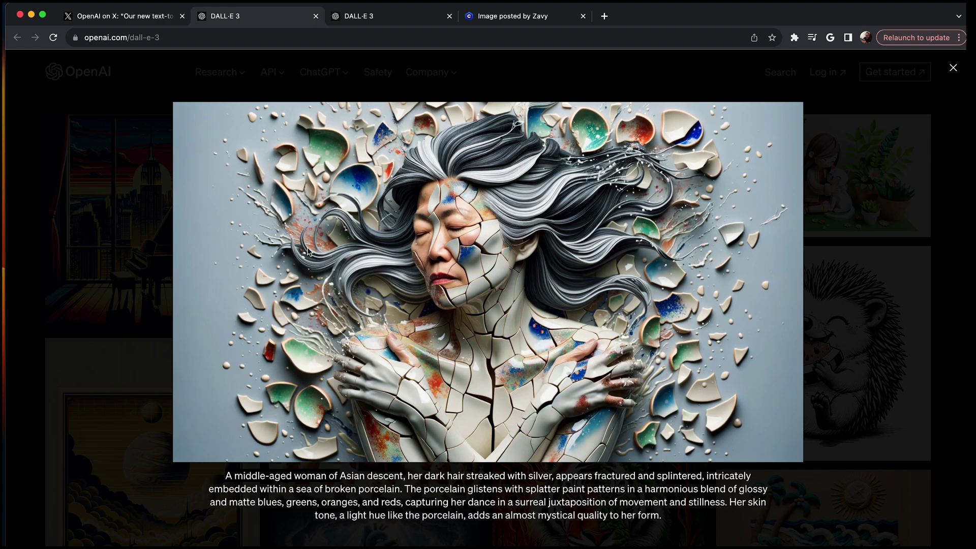
Step: Close the porcelain woman sample, browse the DALL·E 3 gallery, and open the heart-on-a-pedestal image with its prompt
left_click(953, 67)
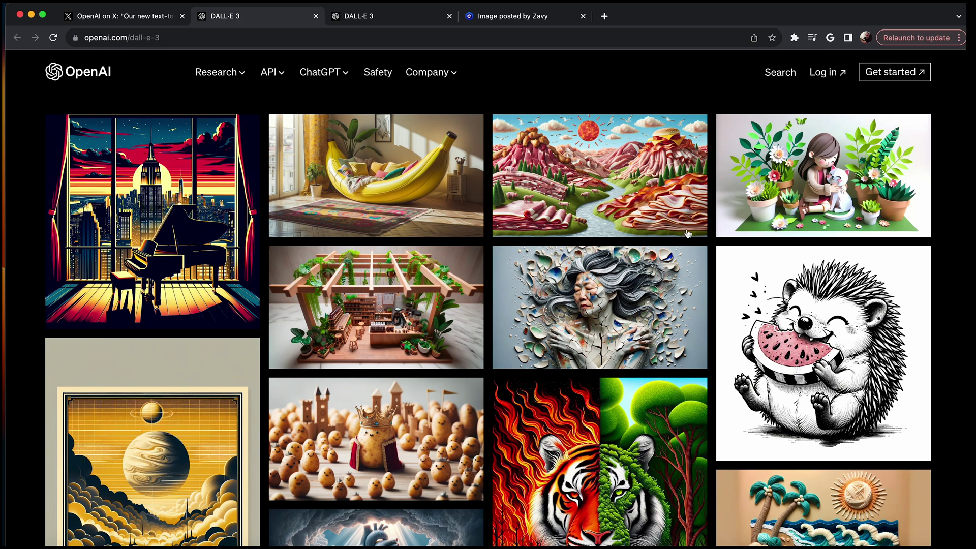
scroll(606, 355, "down", 6)
scroll(606, 355, "down", 3)
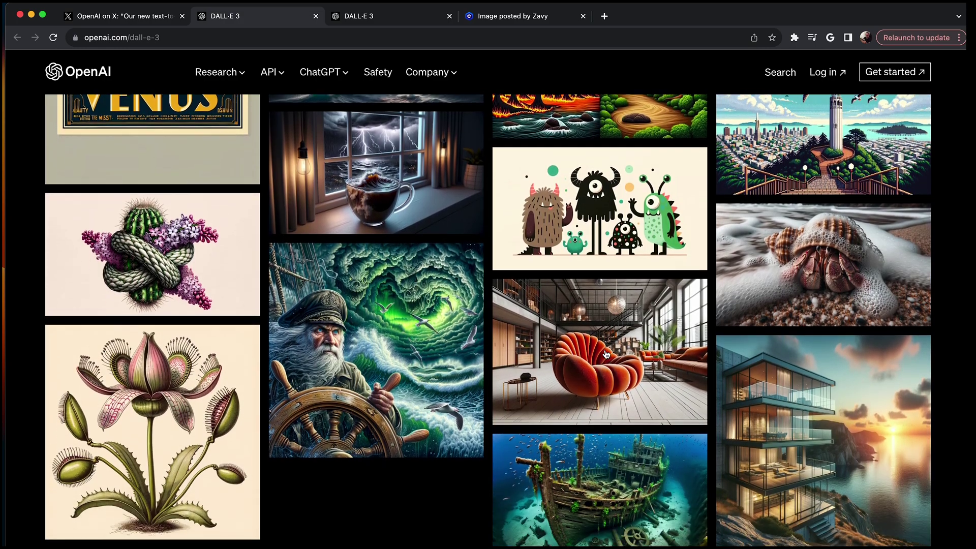
scroll(606, 354, "up", 7)
scroll(606, 354, "down", 1)
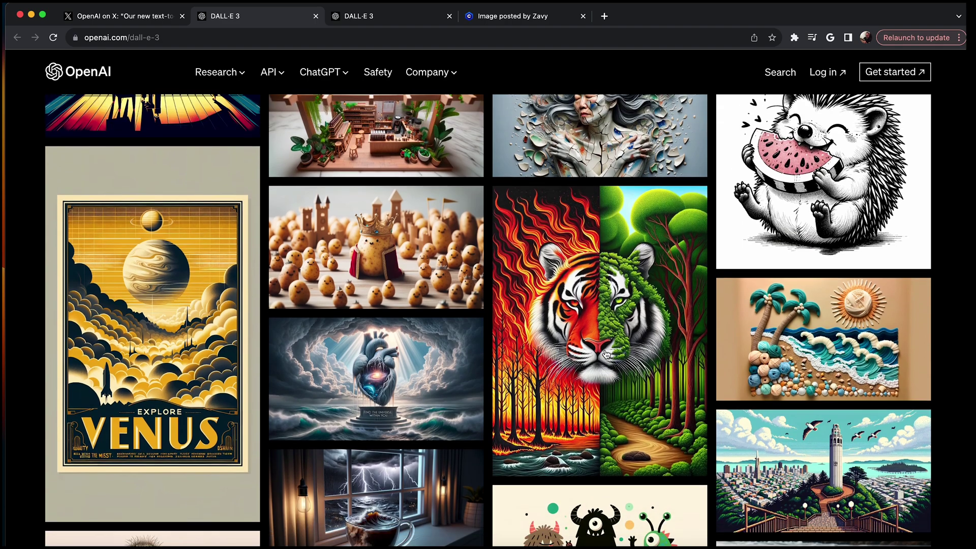
left_click(390, 369)
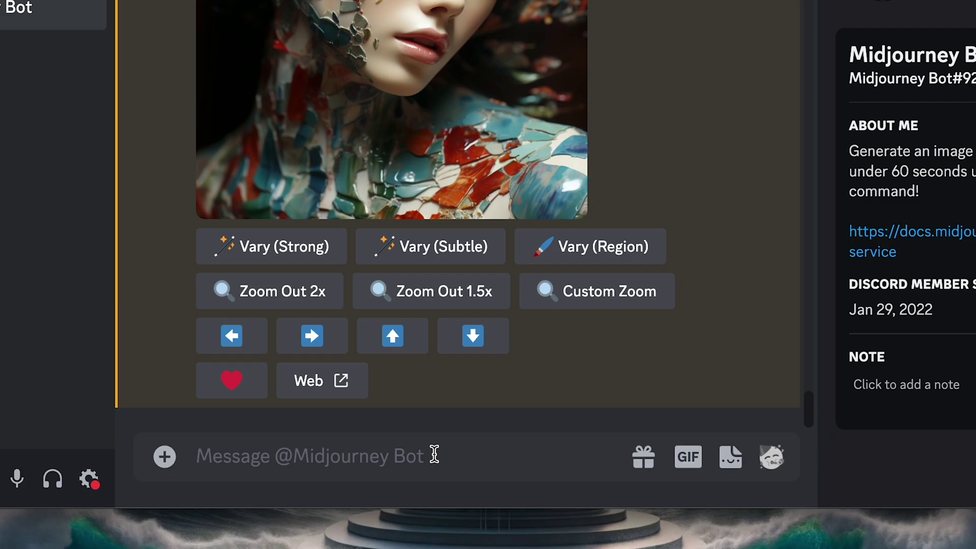
Step: In Discord, submit a Midjourney /imagine prompt for the translucent glass human heart on a pedestal amidst a stormy sea
type("/imagine")
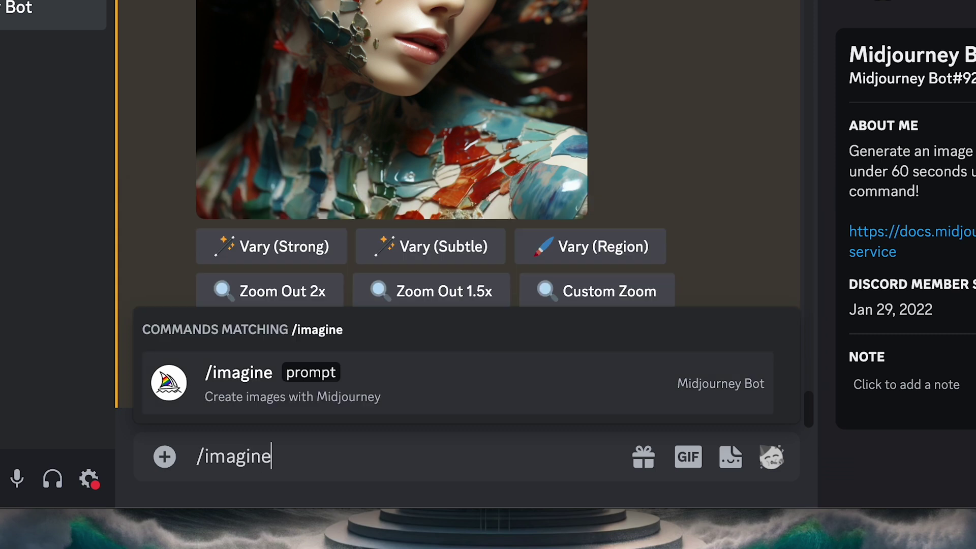
key("Tab")
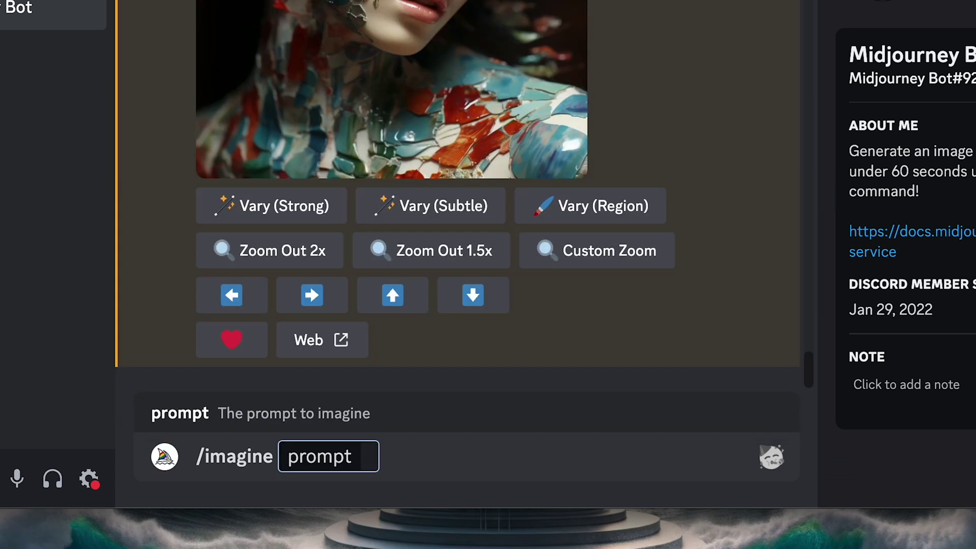
type("An illustration")
type("of a human heart made of translucent glass, standing on a pedestal amidst a stormy see.  Rays of sunlight pierce the clouds, illuminating the heart, revealing a tiny universe within. The quote 'Find the universe within you' is etched in bold letters across the horizon")
type(".")
key("Return")
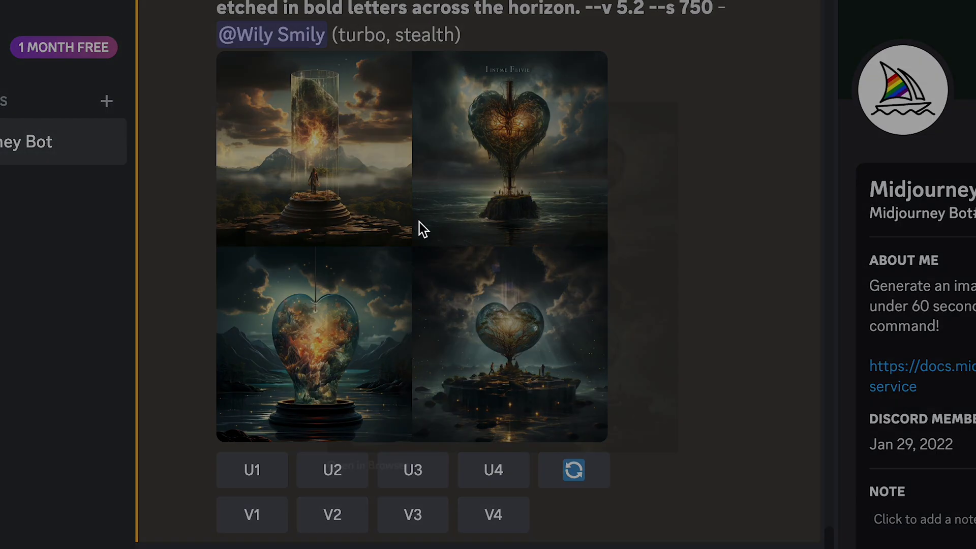
Step: Inspect the generated heart grid enlarged, then upscale its second image and open it for a closer look
left_click(419, 221)
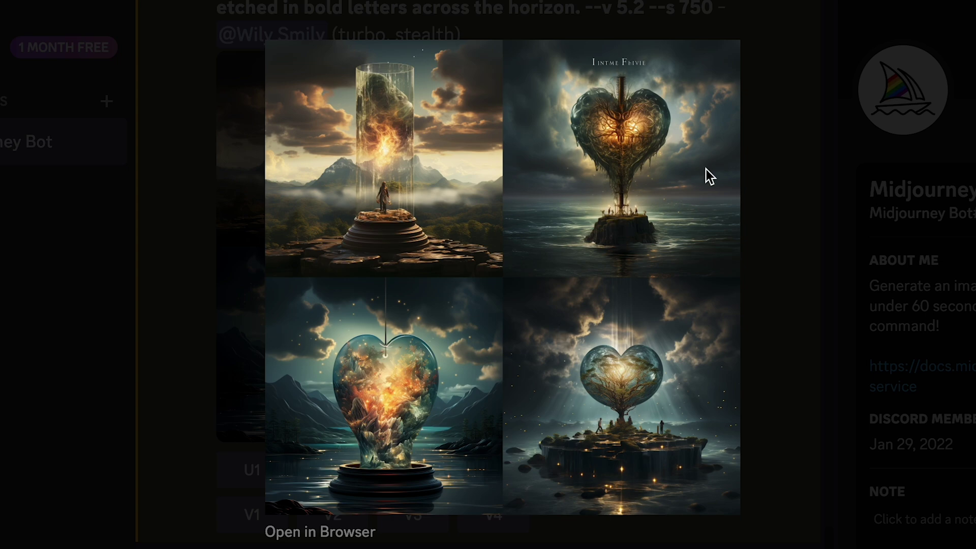
left_click(762, 272)
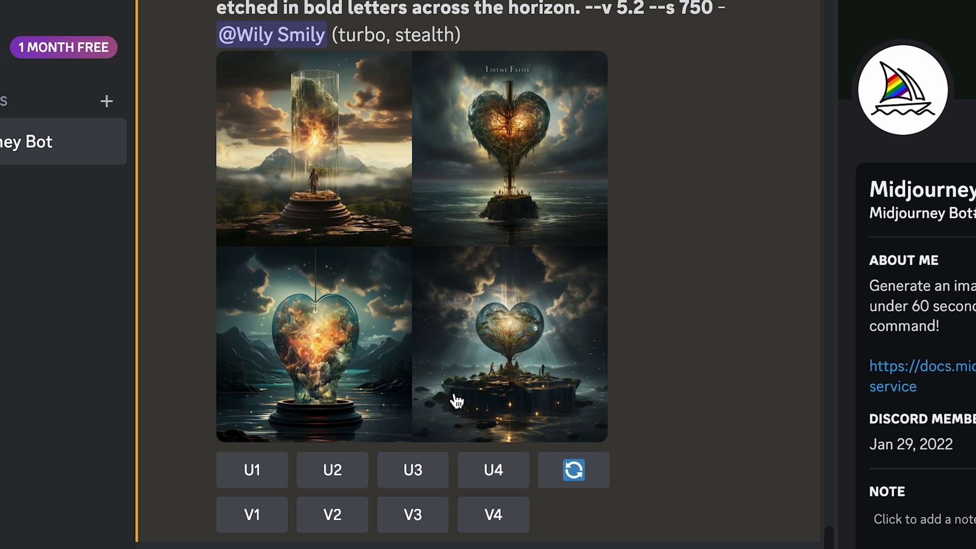
left_click(335, 474)
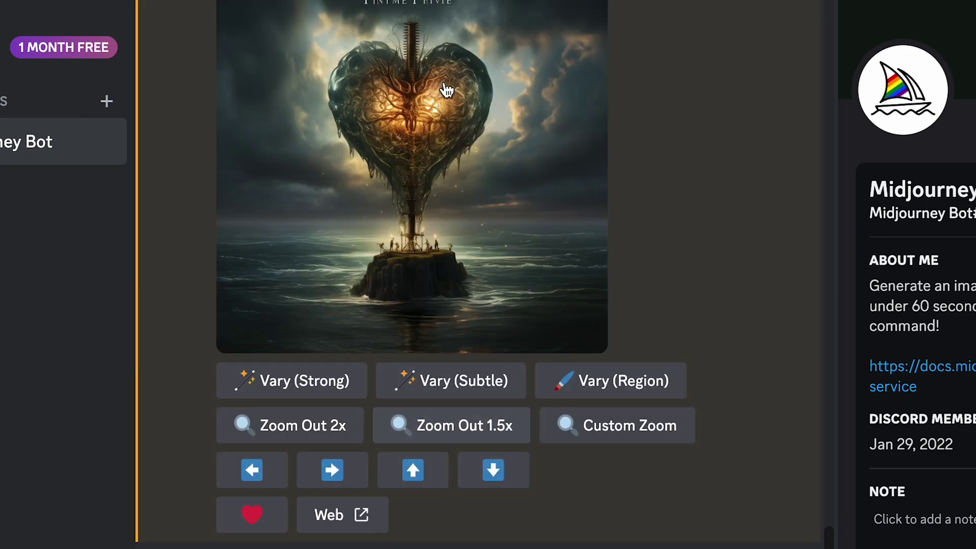
left_click(438, 85)
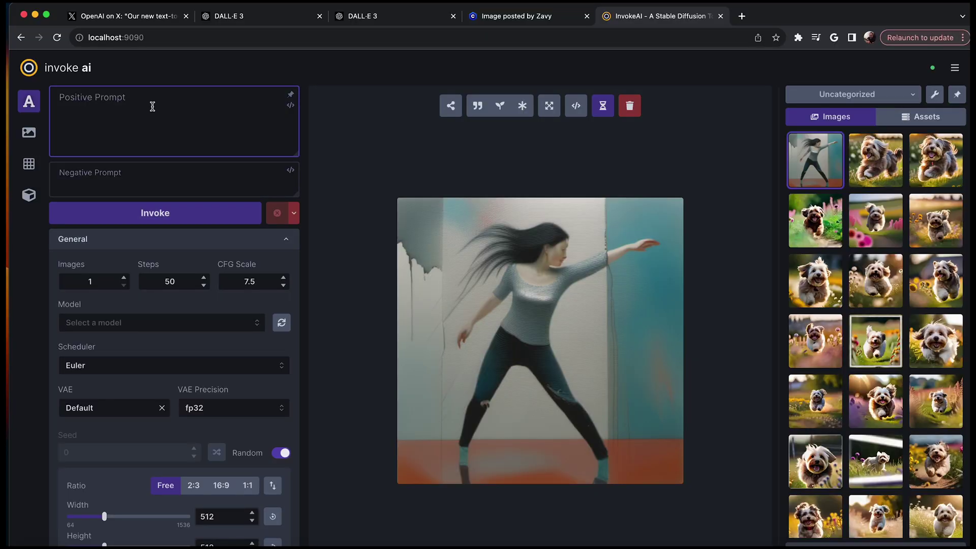
Step: In Invoke AI, enter the glass heart prompt and generate with stable-diffusion-xl-base-1-0, CFG scale 12, DDIM and sdxl-1-0-vae-fix
type("An illustration of a human heart made of translucent glass, standing on a pedestal amidst a stormy see. Rays of sunlight pierce the clouds, illuminating the heart, revealing a tiny universe within. The quote 'Find the universe within you' is etched in bold letters across the horizon.")
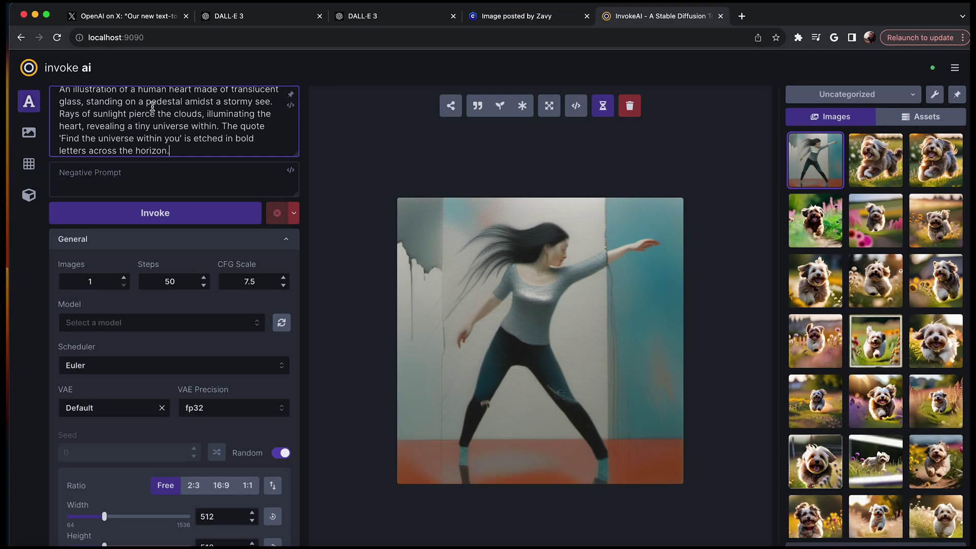
scroll(153, 106, "up", 1)
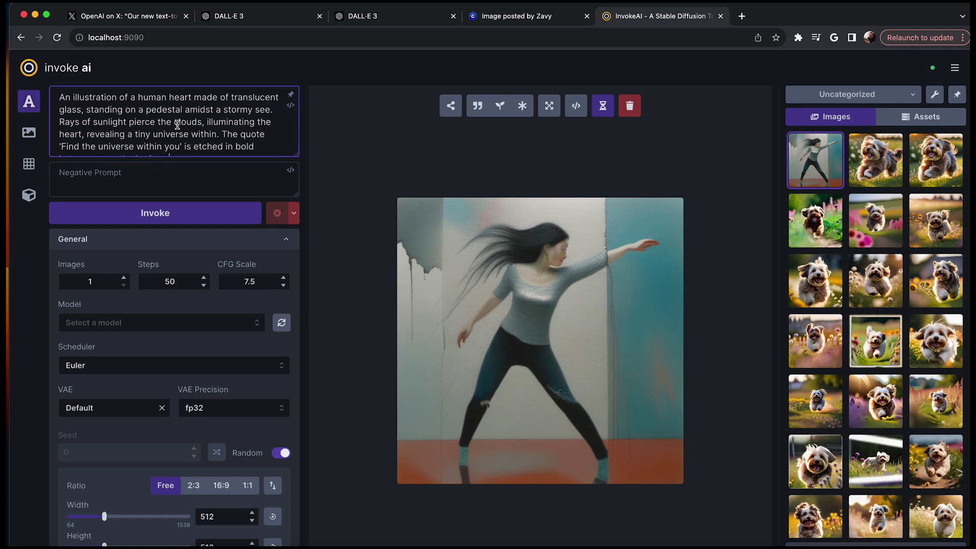
left_click(258, 279)
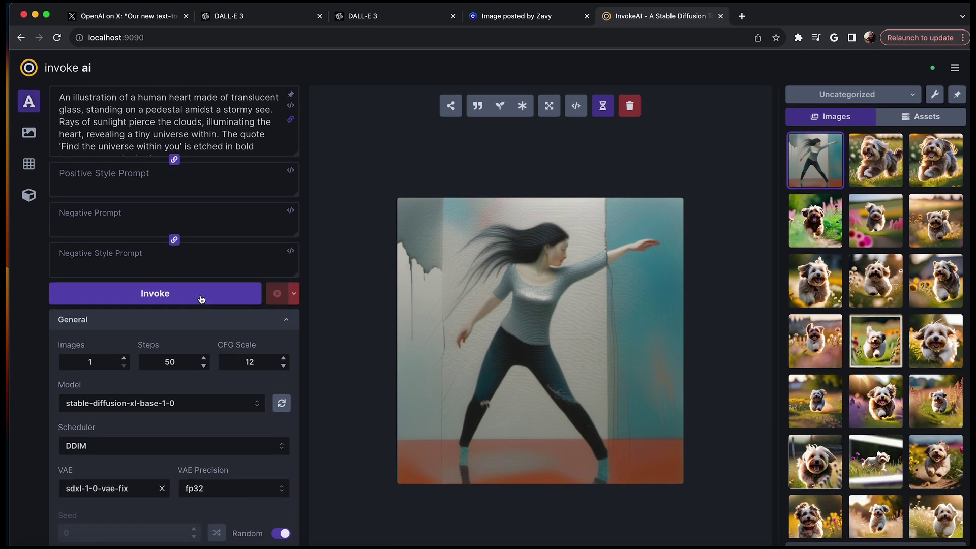
left_click(202, 299)
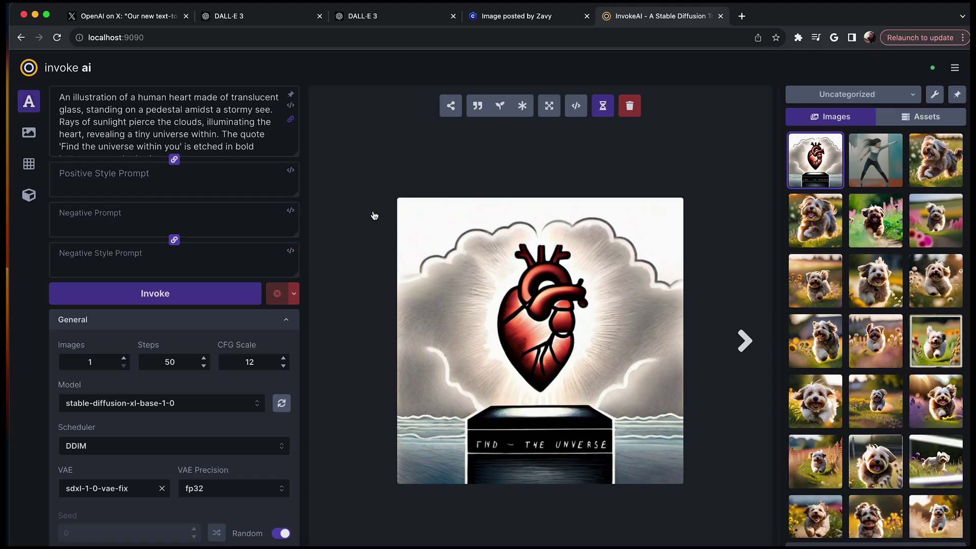
Step: Compare the Stable Diffusion and Midjourney heart images with OpenAI's DALL·E 3 heart sample
left_click(867, 303)
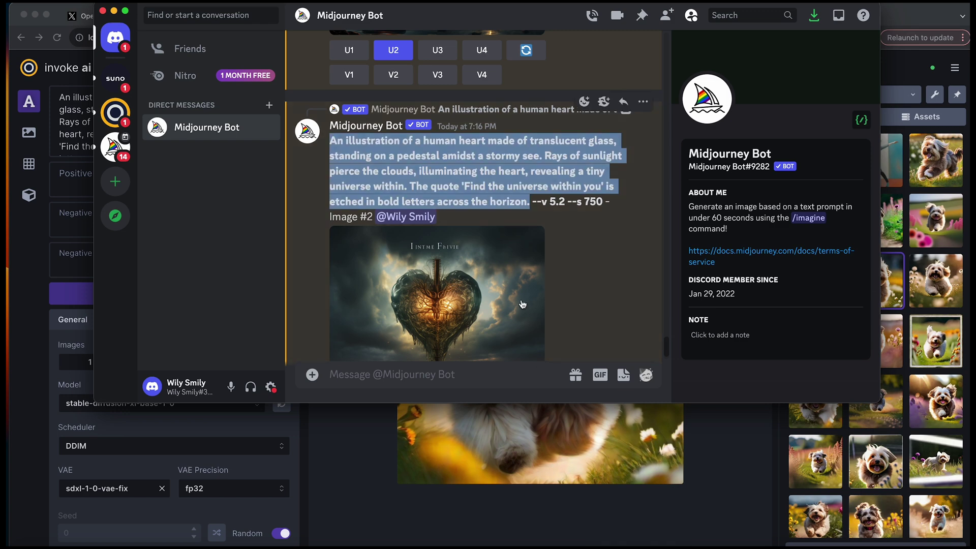
scroll(523, 304, "down", 5)
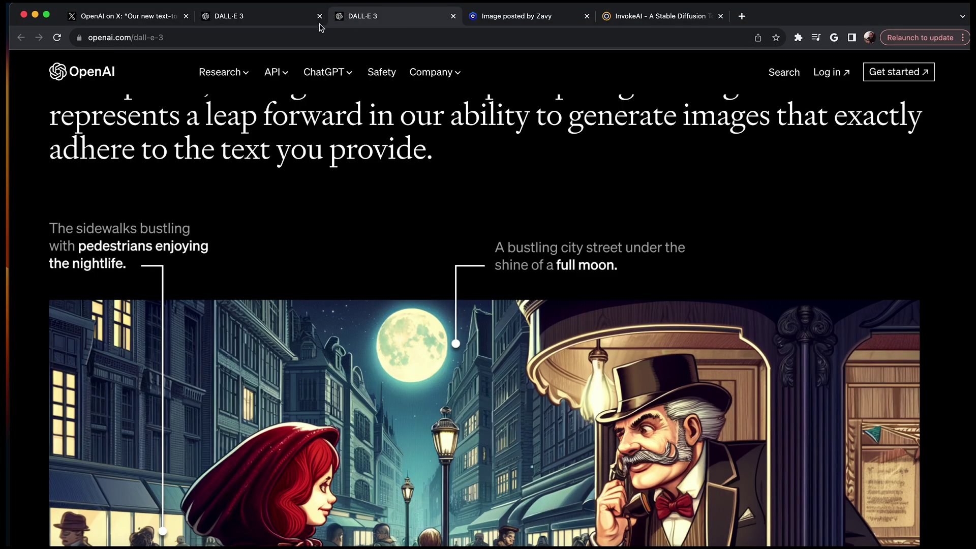
left_click(251, 17)
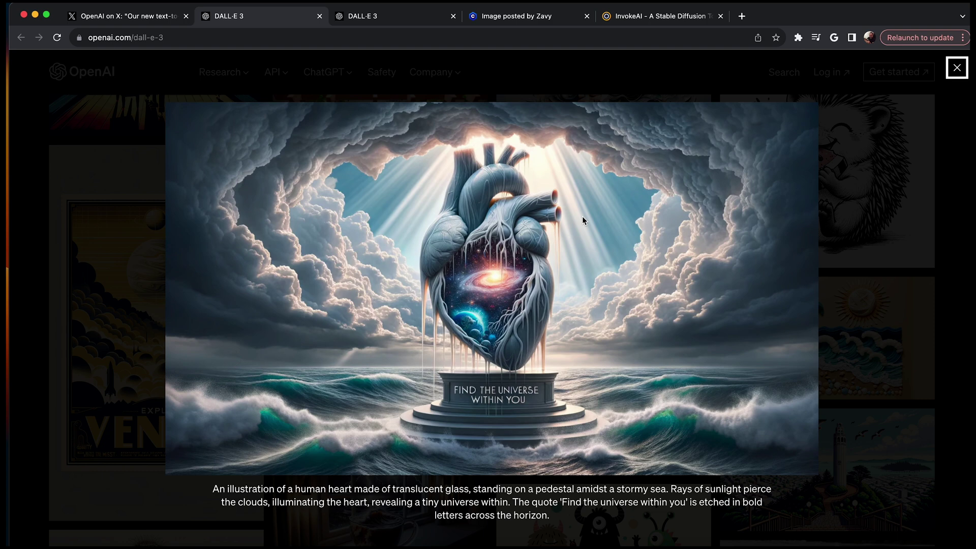
Step: Read the DALL·E 3 page's introduction and About section, highlighting "that exactly adhere to the text you provide."
key("ctrl+Tab")
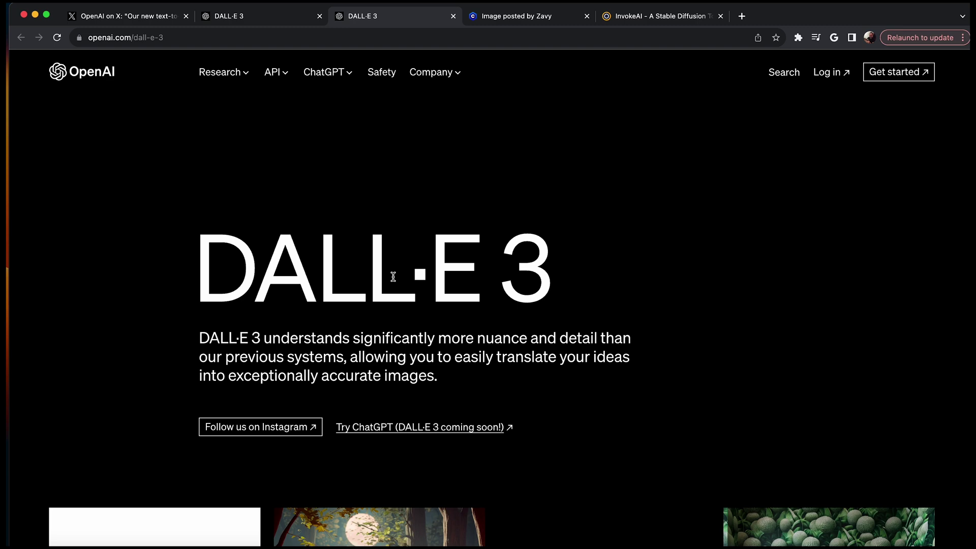
scroll(393, 276, "down", 3)
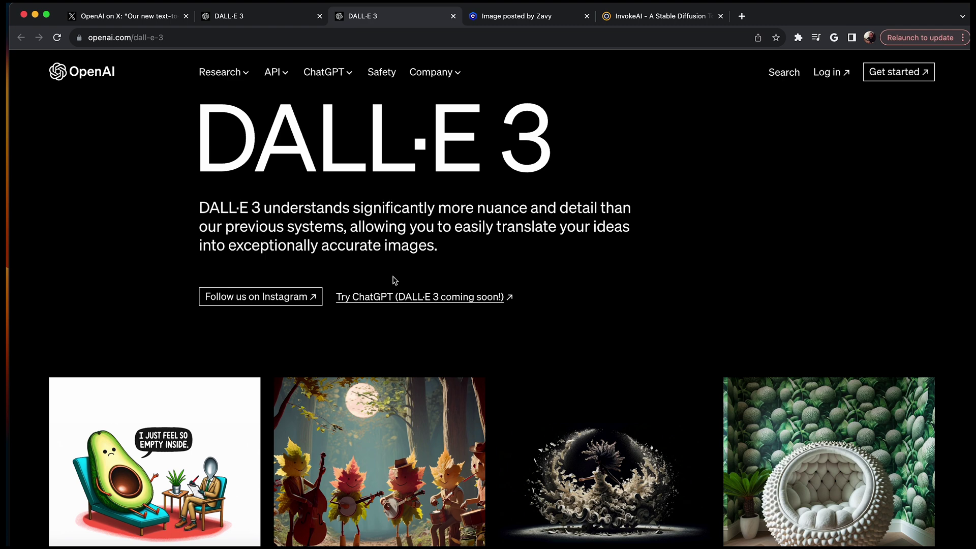
scroll(394, 279, "down", 3)
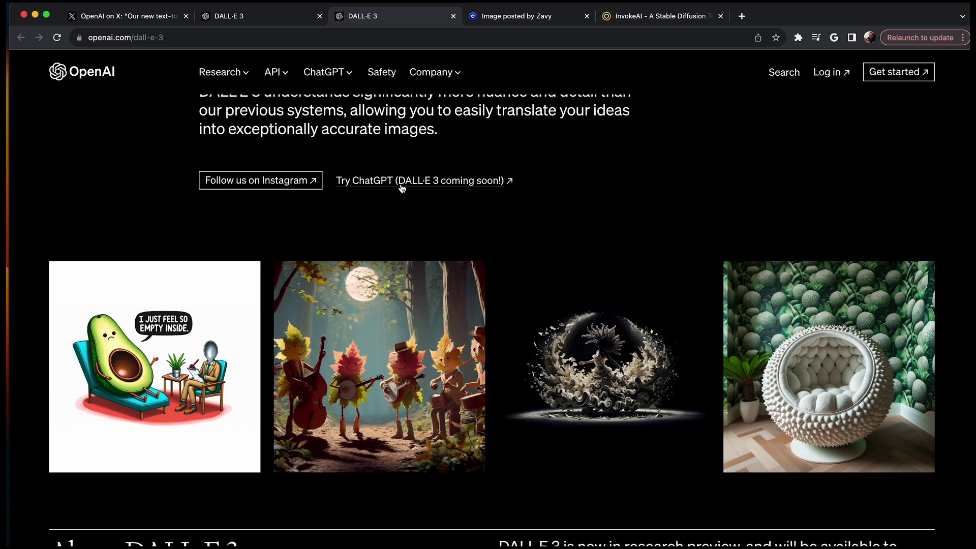
scroll(431, 213, "up", 1)
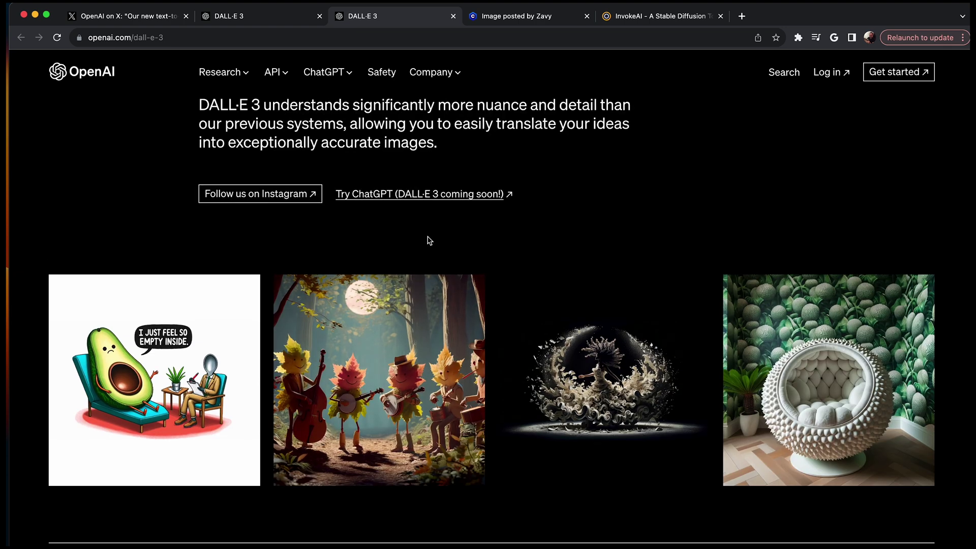
scroll(428, 240, "down", 4)
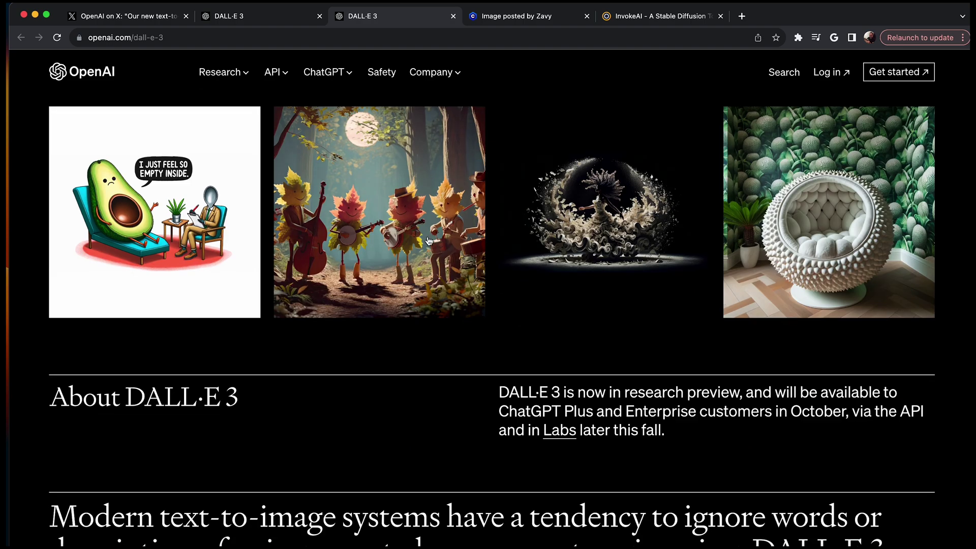
scroll(428, 241, "down", 7)
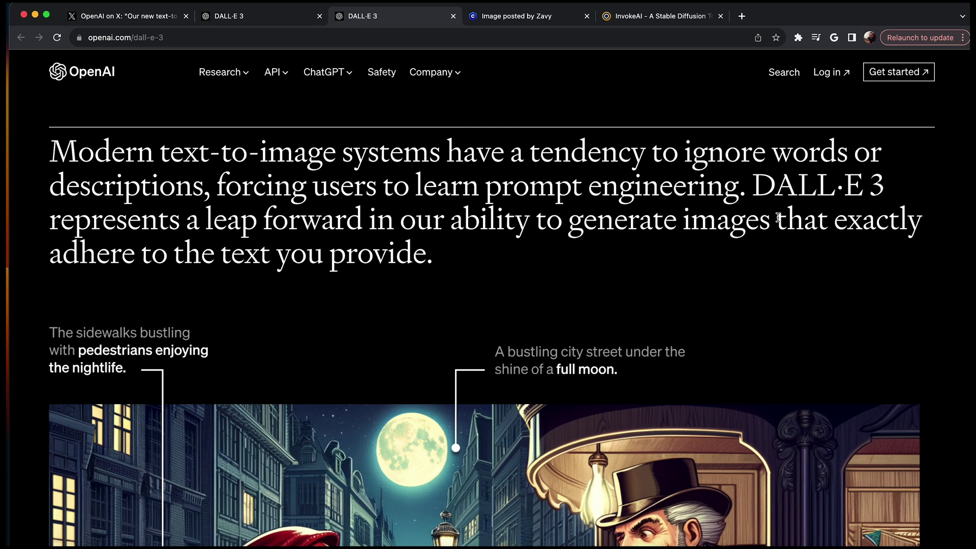
left_click_drag(776, 218, 777, 253)
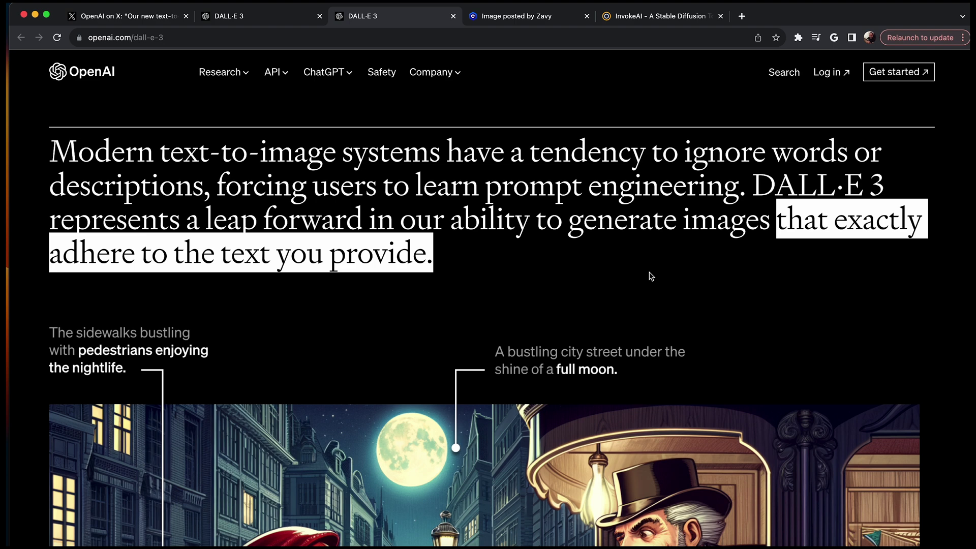
Step: Review the DALL·E 3 in ChatGPT section, including its availability, image rights and the "super-duper sunflower hedgehog" example
scroll(651, 276, "down", 15)
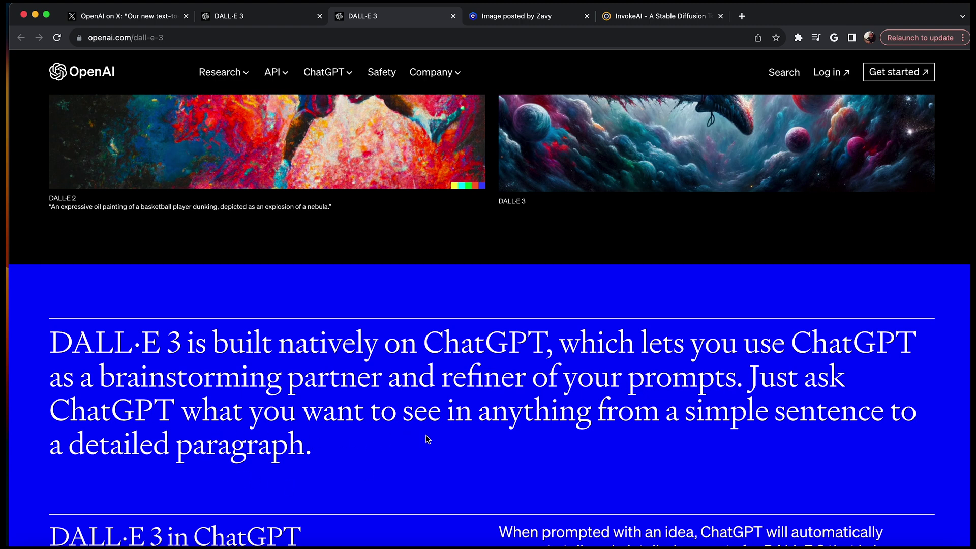
scroll(427, 439, "down", 8)
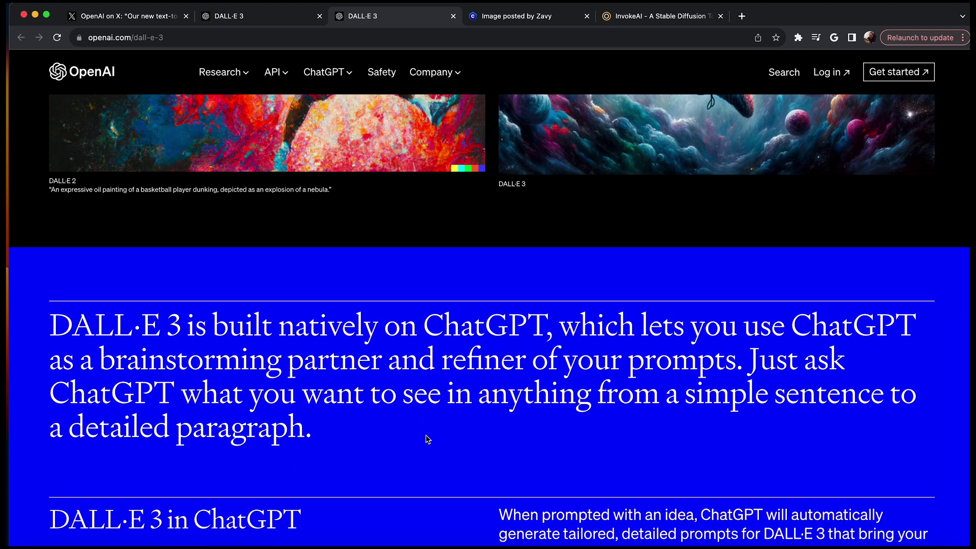
scroll(427, 439, "down", 2)
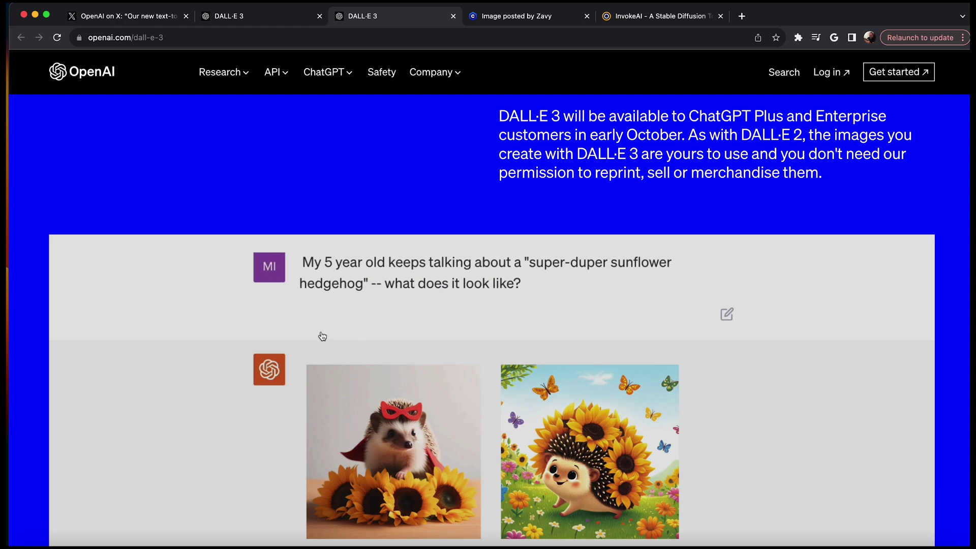
scroll(480, 302, "down", 5)
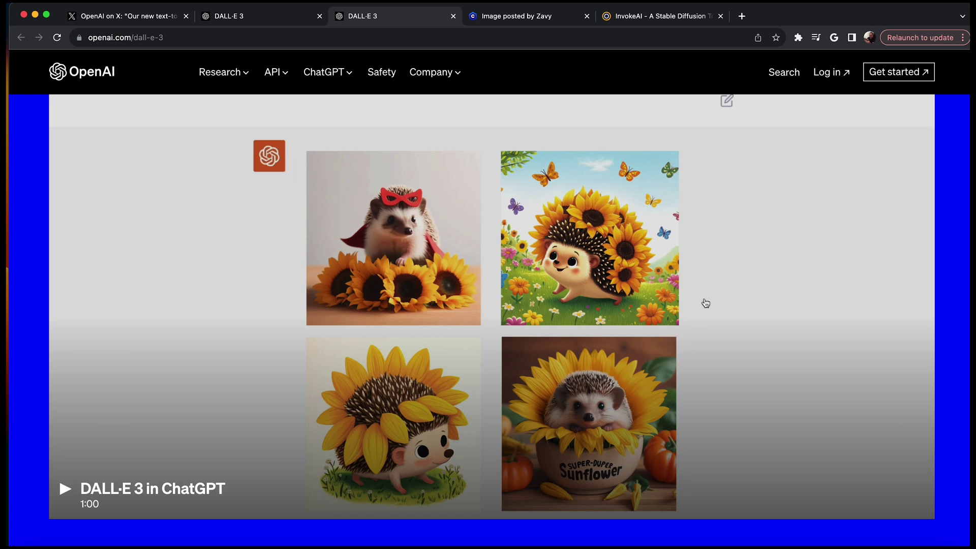
Step: Examine the sunflower hedgehog images and watch the one-minute "DALL·E 3 in ChatGPT" demo video through to its end
scroll(704, 303, "up", 2)
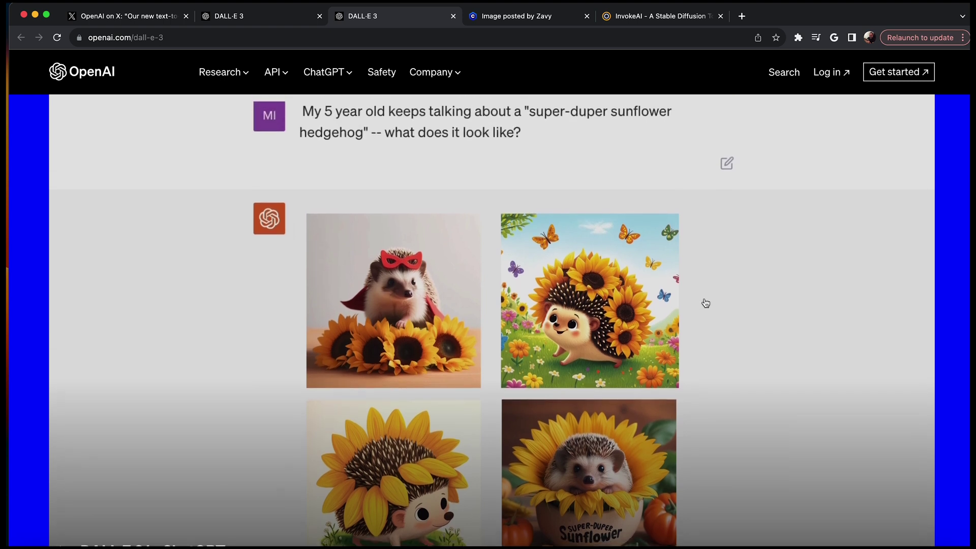
scroll(706, 303, "down", 1)
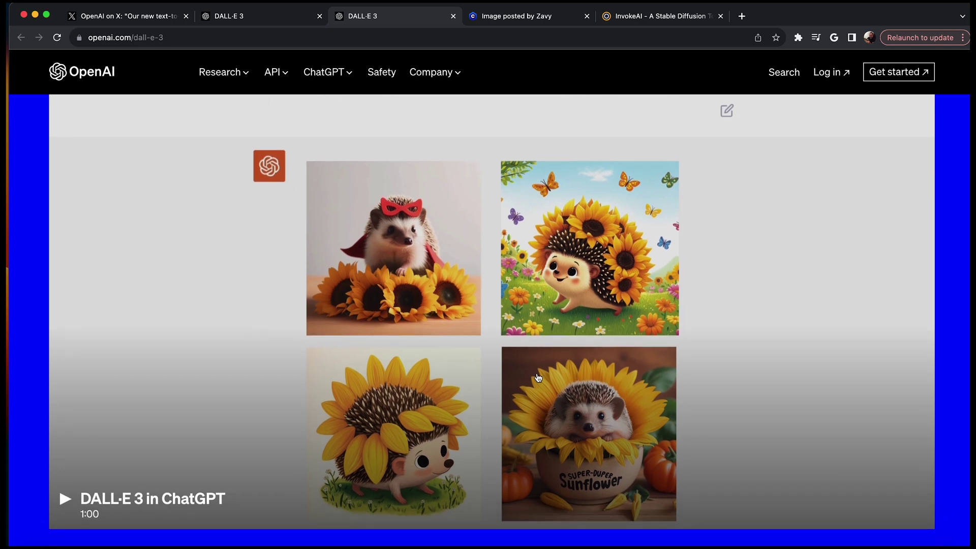
scroll(539, 379, "down", 3)
scroll(539, 377, "down", 1)
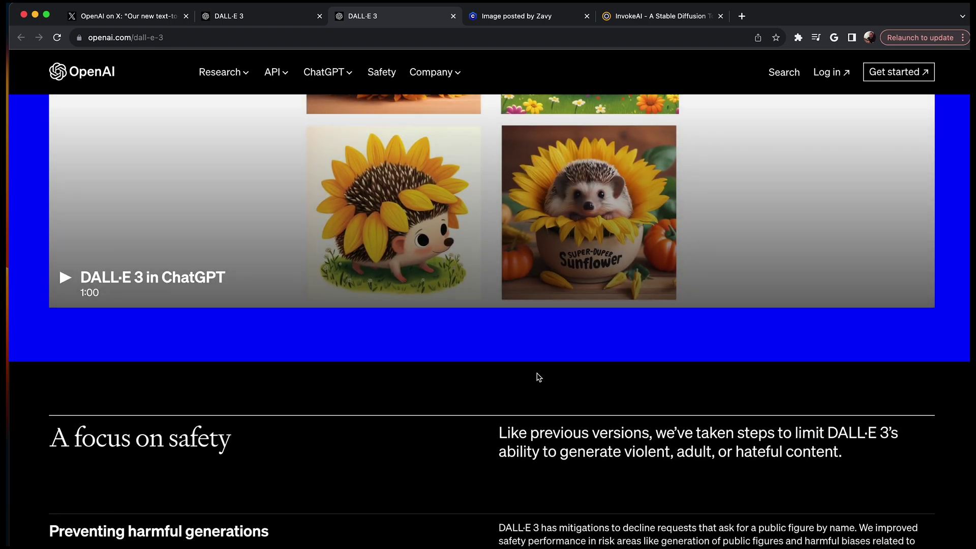
scroll(539, 377, "up", 4)
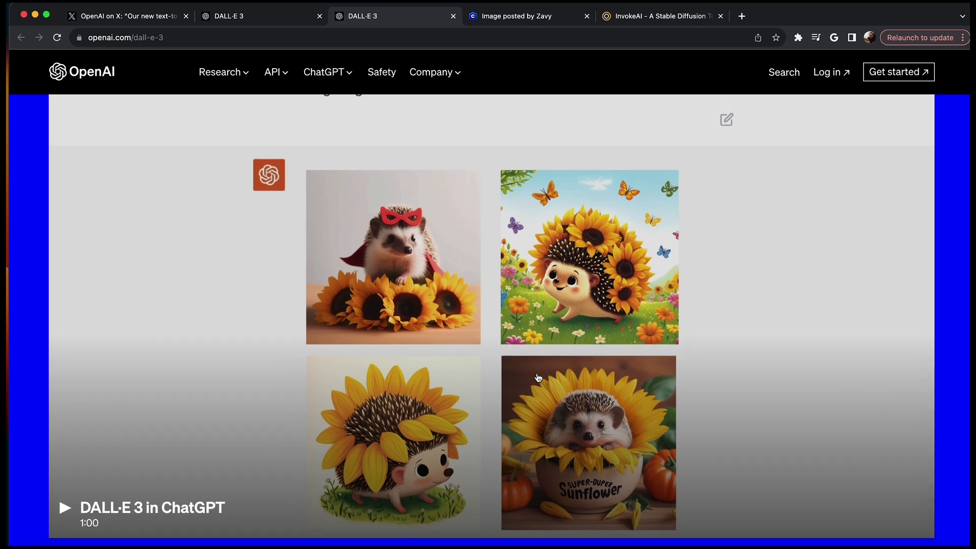
left_click(124, 490)
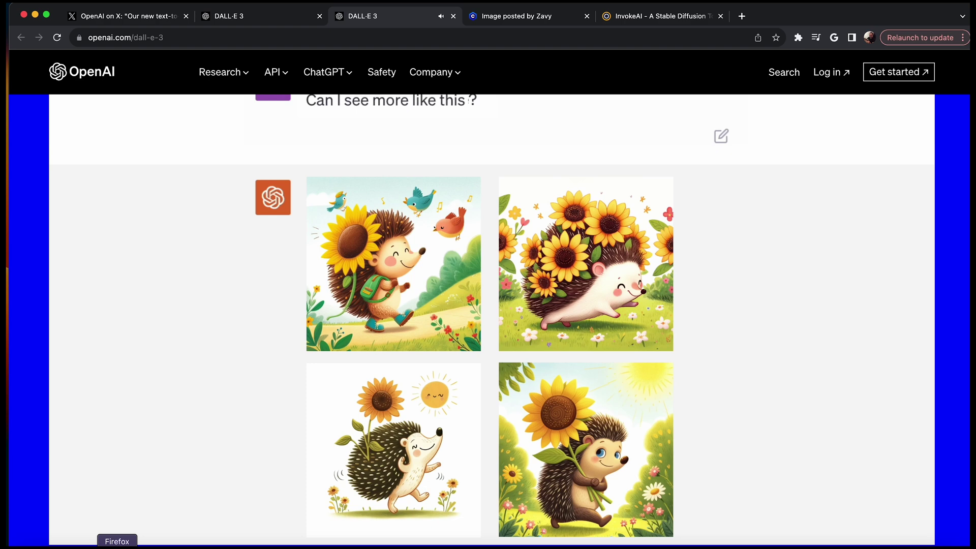
key("XF86AudioRaiseVolume")
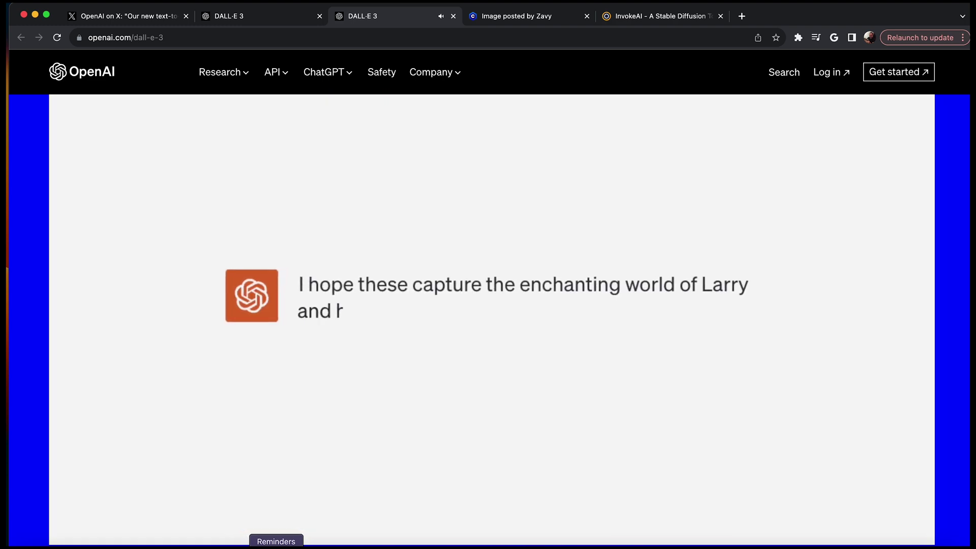
mouse_move(141, 526)
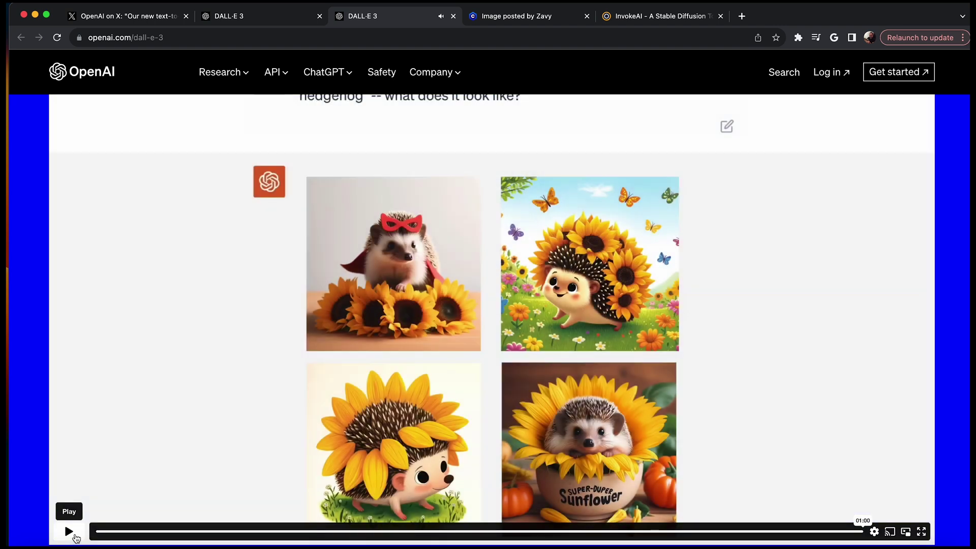
Step: Look back over the DALL·E 3 page, from the ChatGPT section to the introduction, the sample image row and the About section
scroll(149, 409, "down", 3)
scroll(149, 409, "down", 1)
scroll(149, 410, "up", 6)
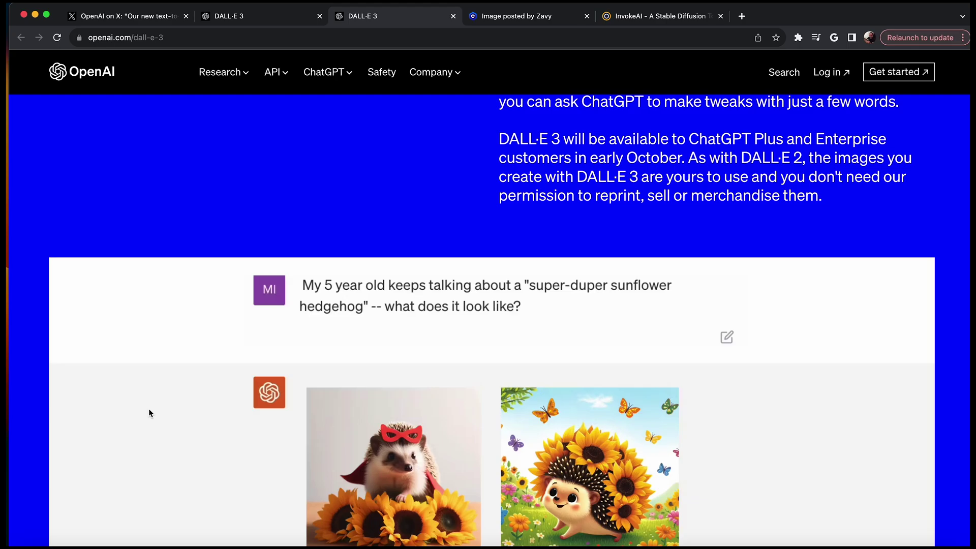
scroll(148, 409, "up", 15)
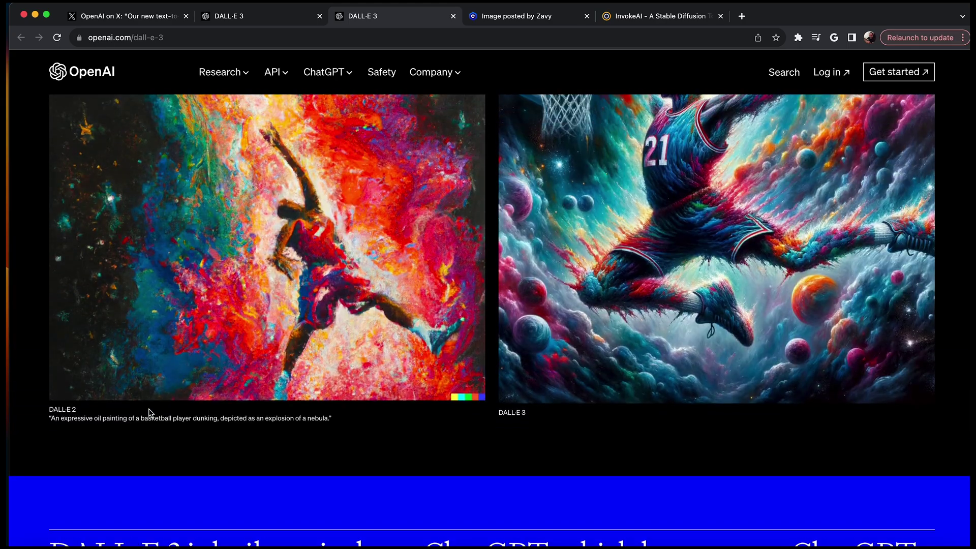
scroll(149, 409, "up", 10)
scroll(148, 409, "down", 4)
scroll(149, 409, "up", 4)
scroll(151, 412, "down", 5)
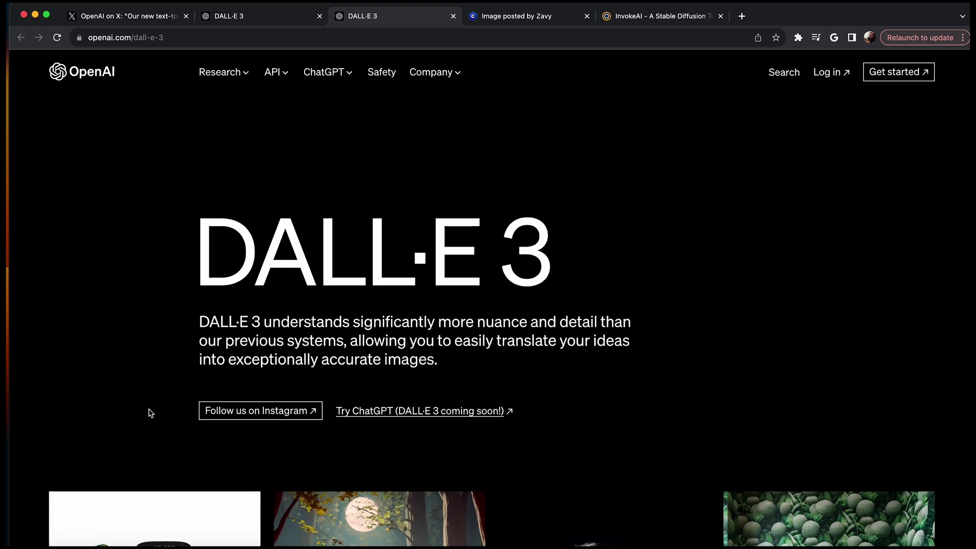
scroll(150, 413, "down", 7)
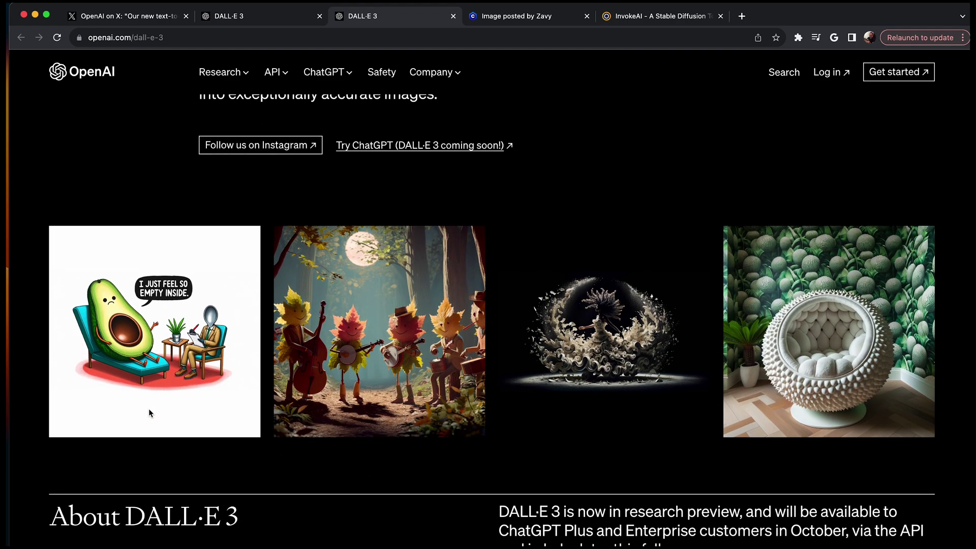
scroll(150, 413, "up", 8)
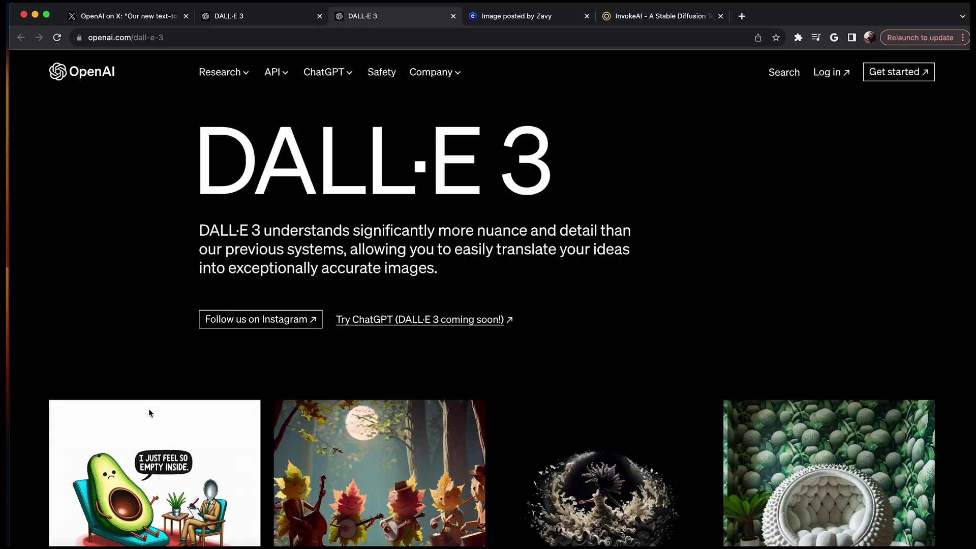
scroll(150, 413, "down", 3)
scroll(150, 413, "up", 2)
scroll(150, 413, "down", 8)
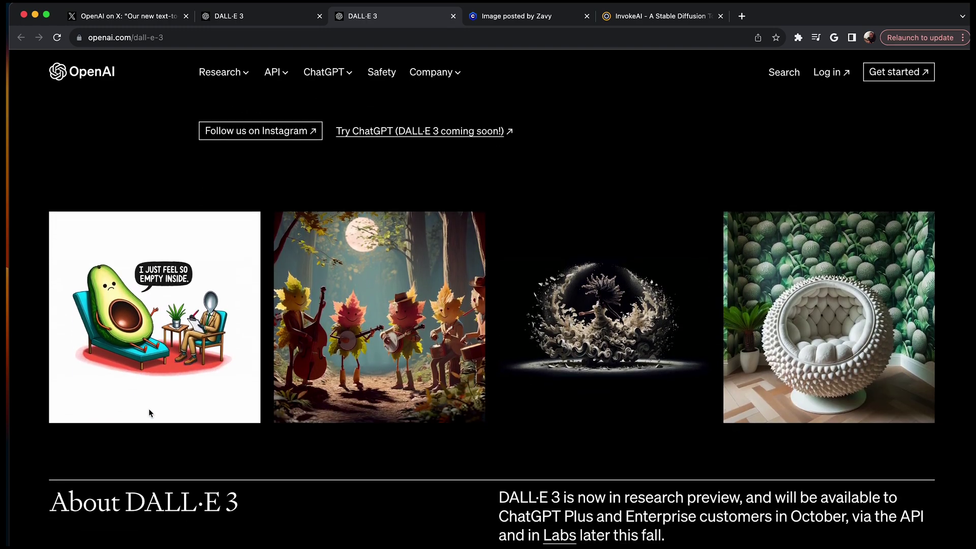
scroll(150, 413, "down", 1)
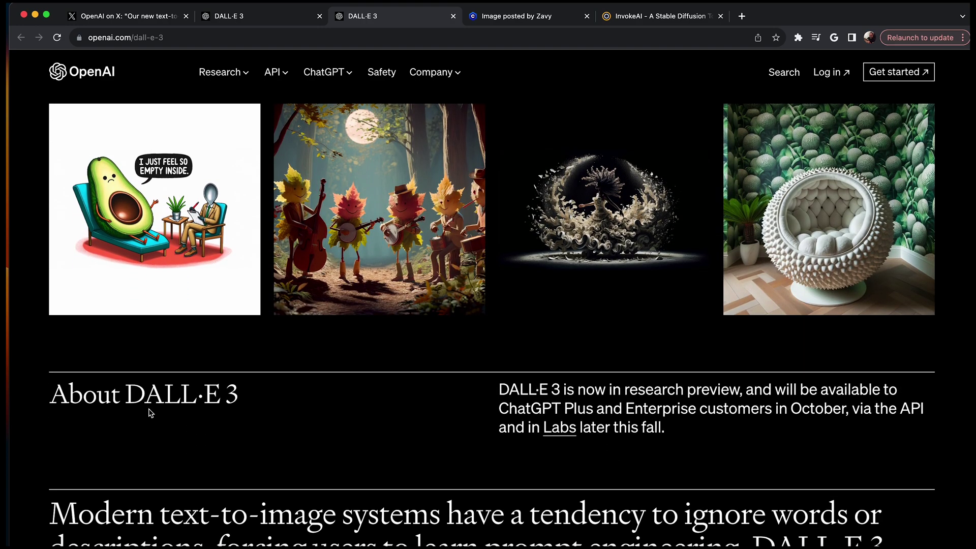